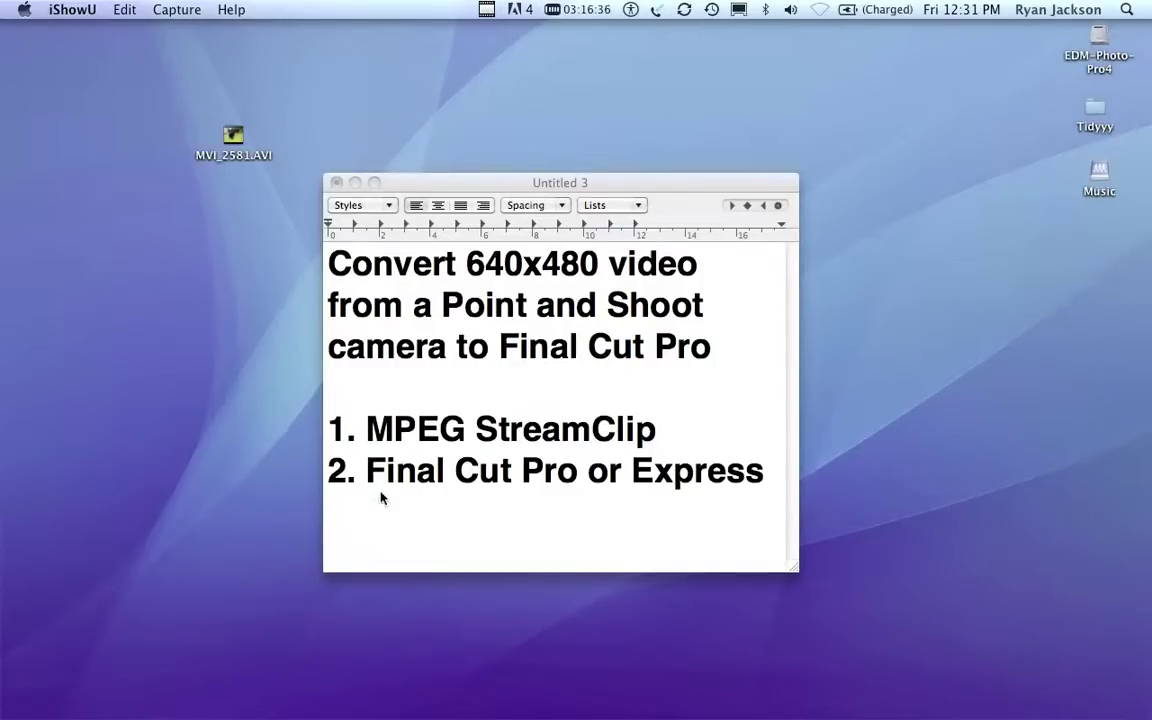
# Open MVI_2581.AVI in MPEG Streamclip and skim ahead through the dog footage.
pyautogui.click(356, 183)
pyautogui.moveTo(240, 146); pyautogui.dragTo(399, 140)
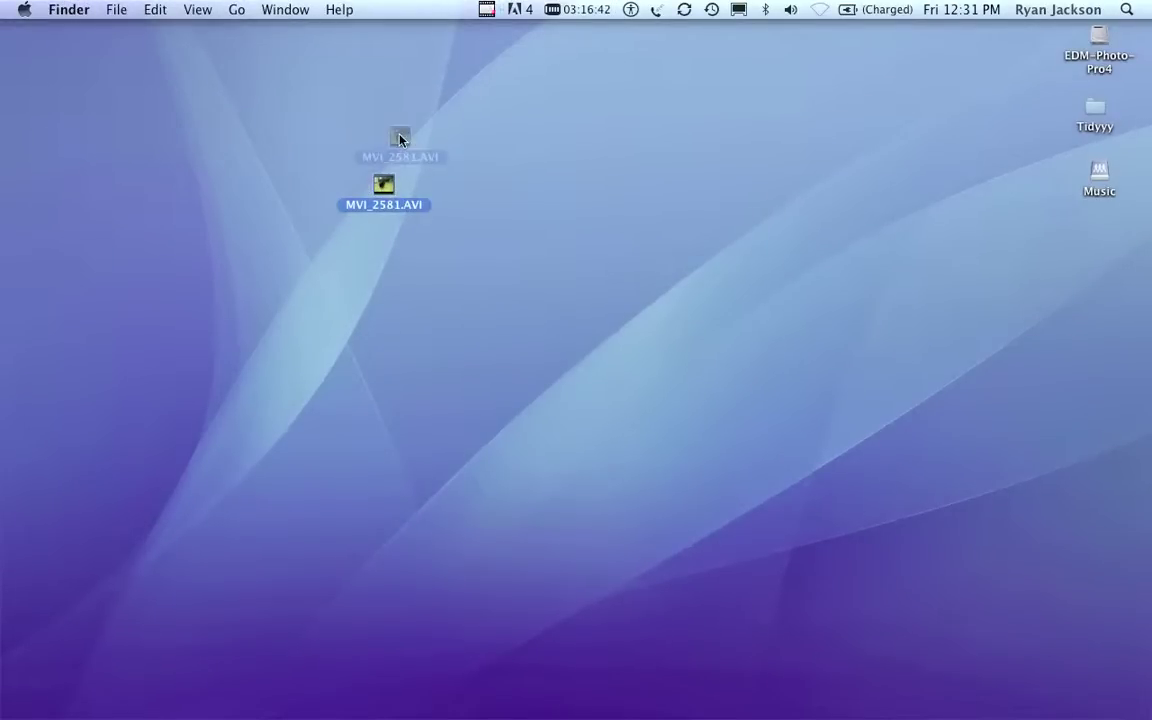
pyautogui.moveTo(746, 134); pyautogui.dragTo(1129, 184)
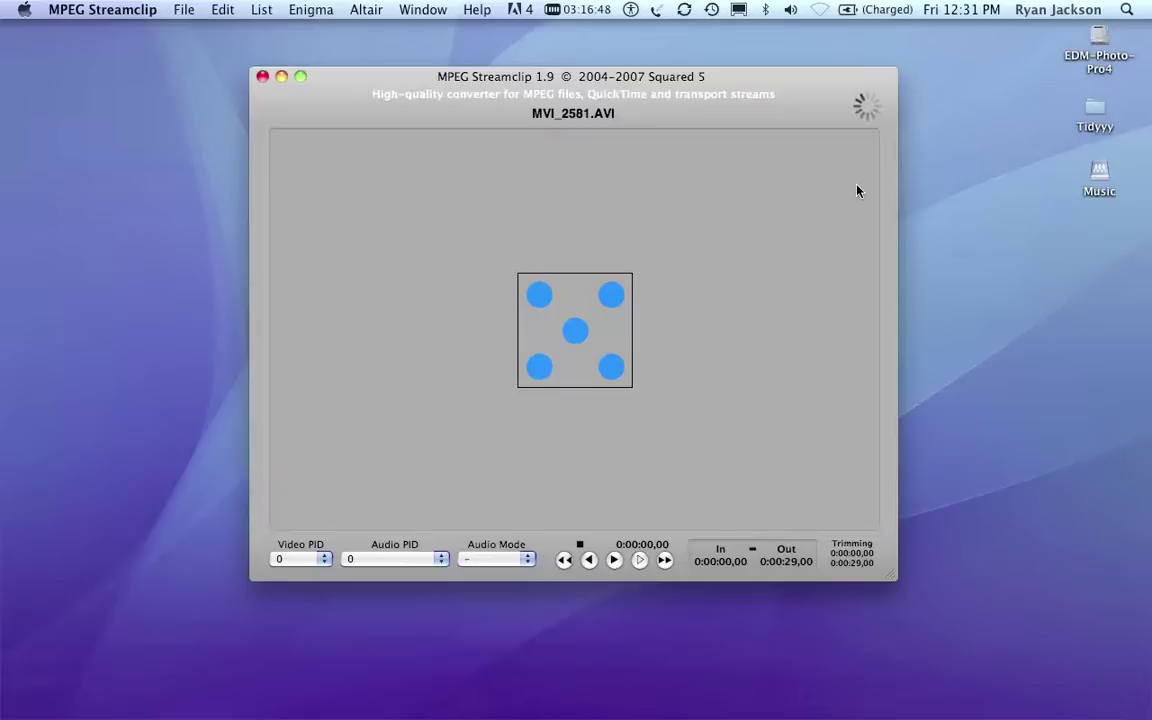
pyautogui.moveTo(563, 77); pyautogui.dragTo(486, 88)
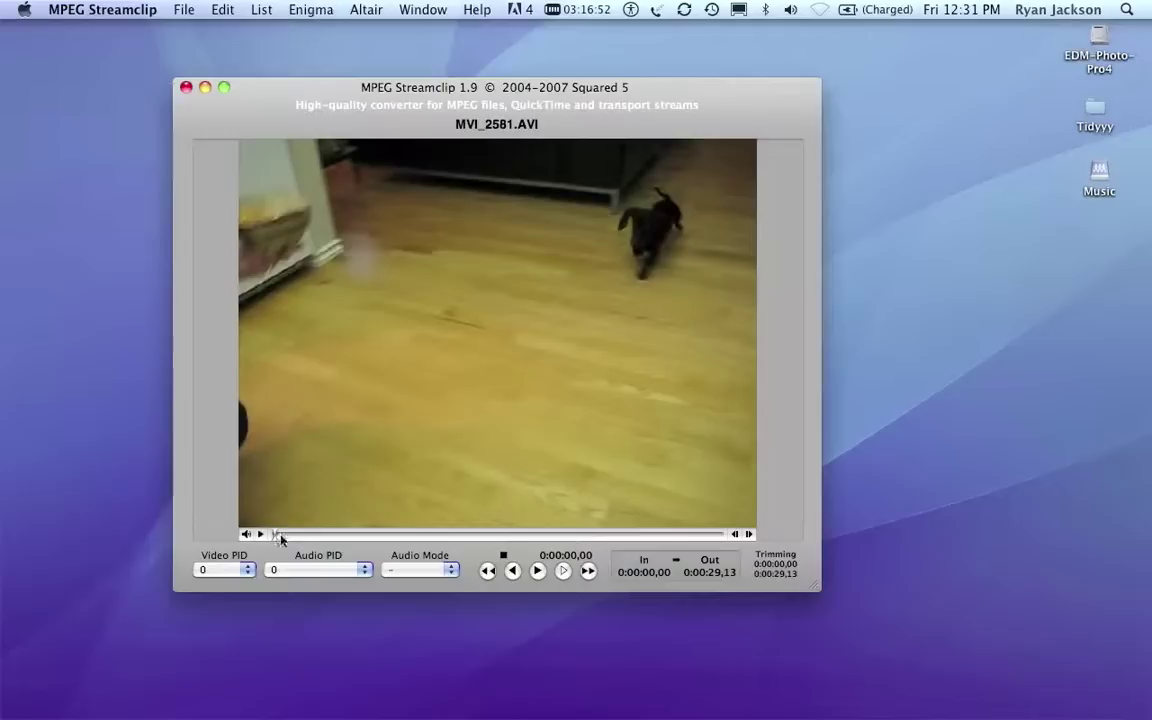
pyautogui.moveTo(272, 537)
pyautogui.mouseDown()
pyautogui.moveTo(607, 542)
pyautogui.moveTo(278, 535)
pyautogui.moveTo(304, 538)
pyautogui.moveTo(288, 540)
pyautogui.mouseUp()
# Mark In at 0:00:00,23 and Out at 0:00:11,19, then trim the clip to that range.
pyautogui.press('i')
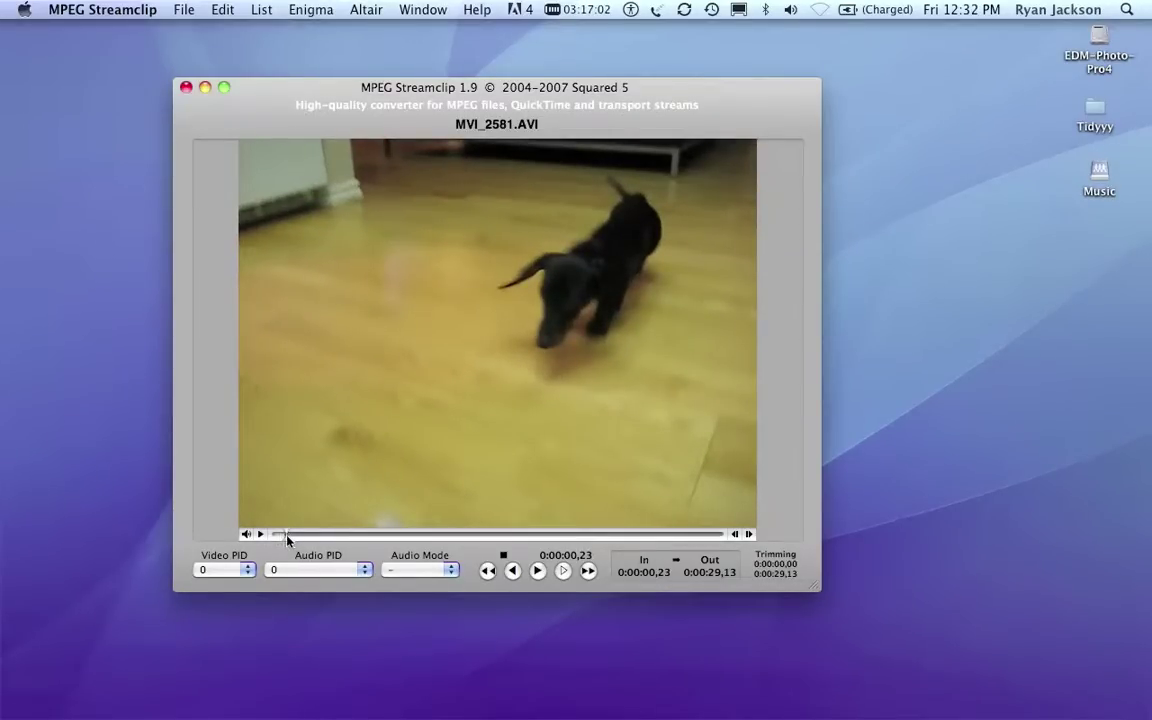
pyautogui.moveTo(282, 538); pyautogui.dragTo(452, 553)
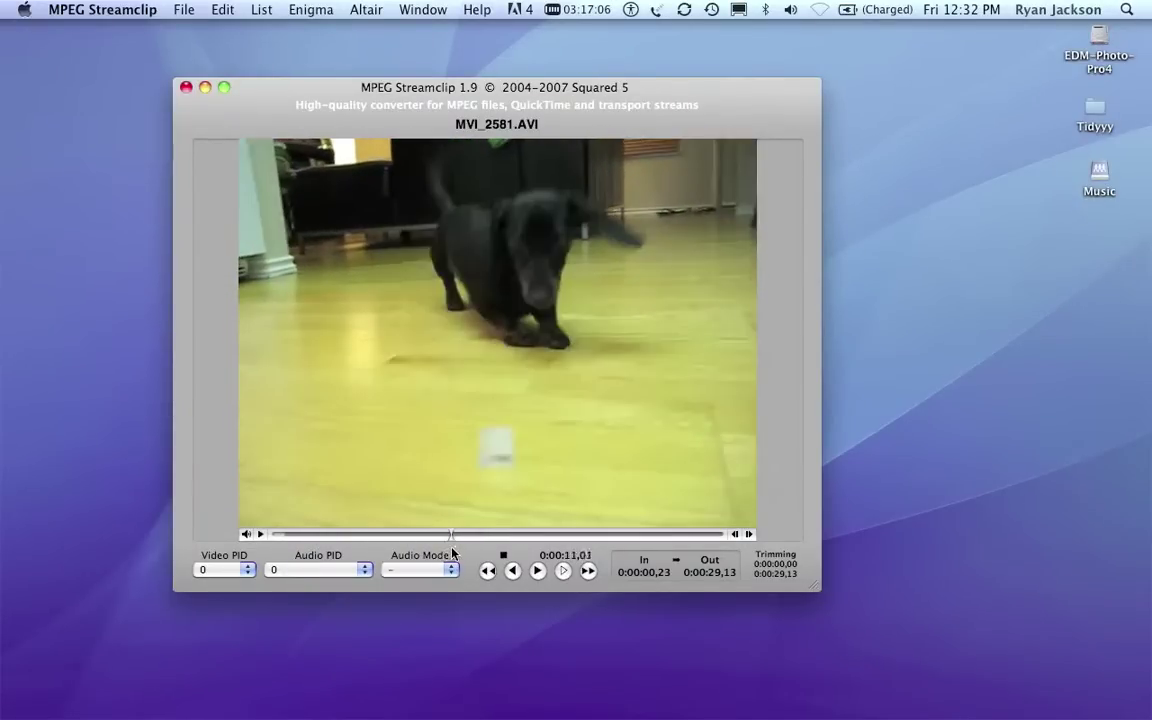
pyautogui.press('o')
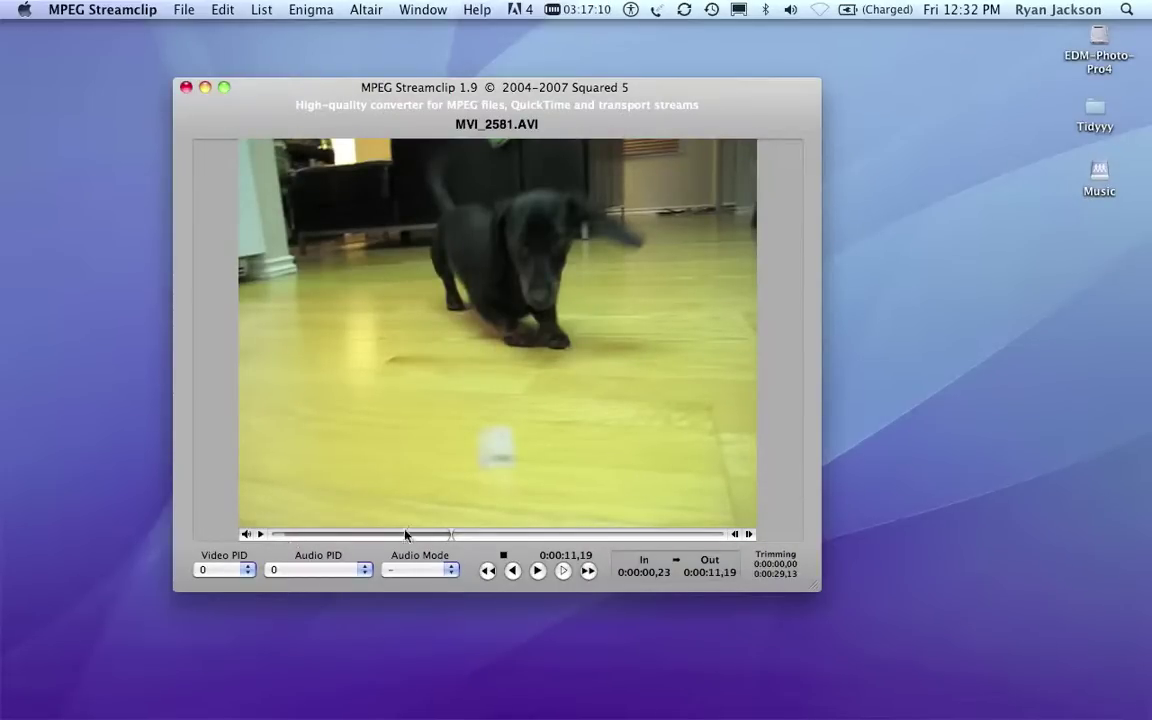
pyautogui.click(226, 9)
pyautogui.click(236, 57)
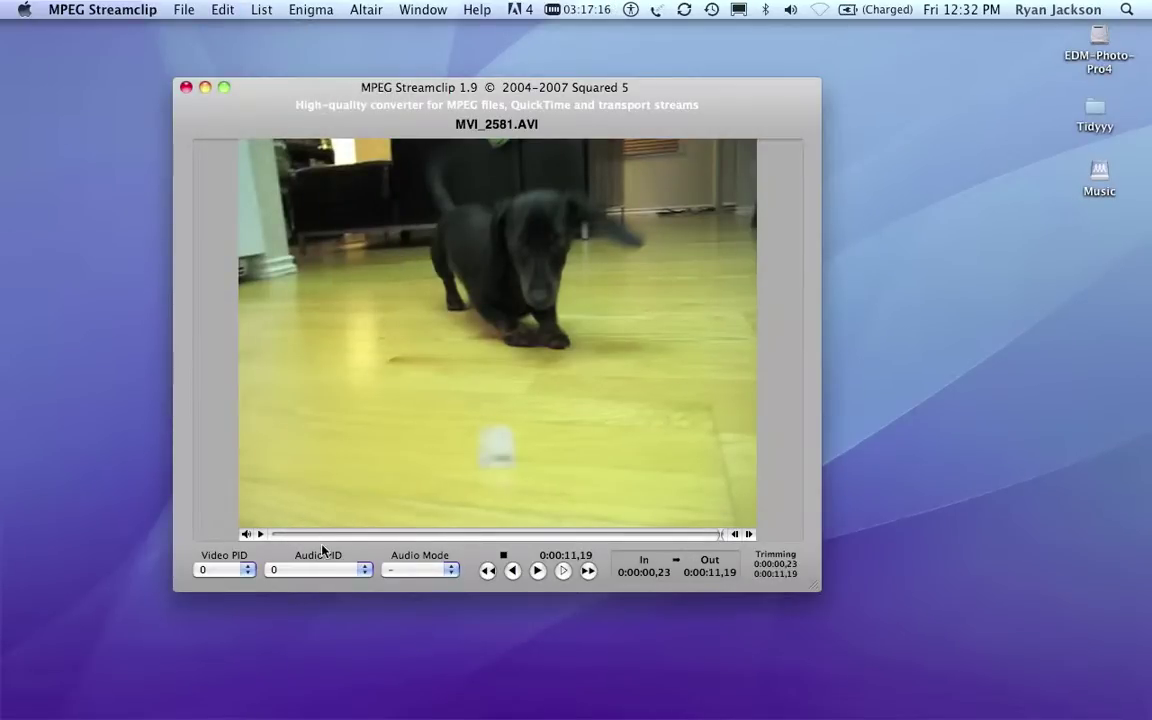
pyautogui.click(183, 9)
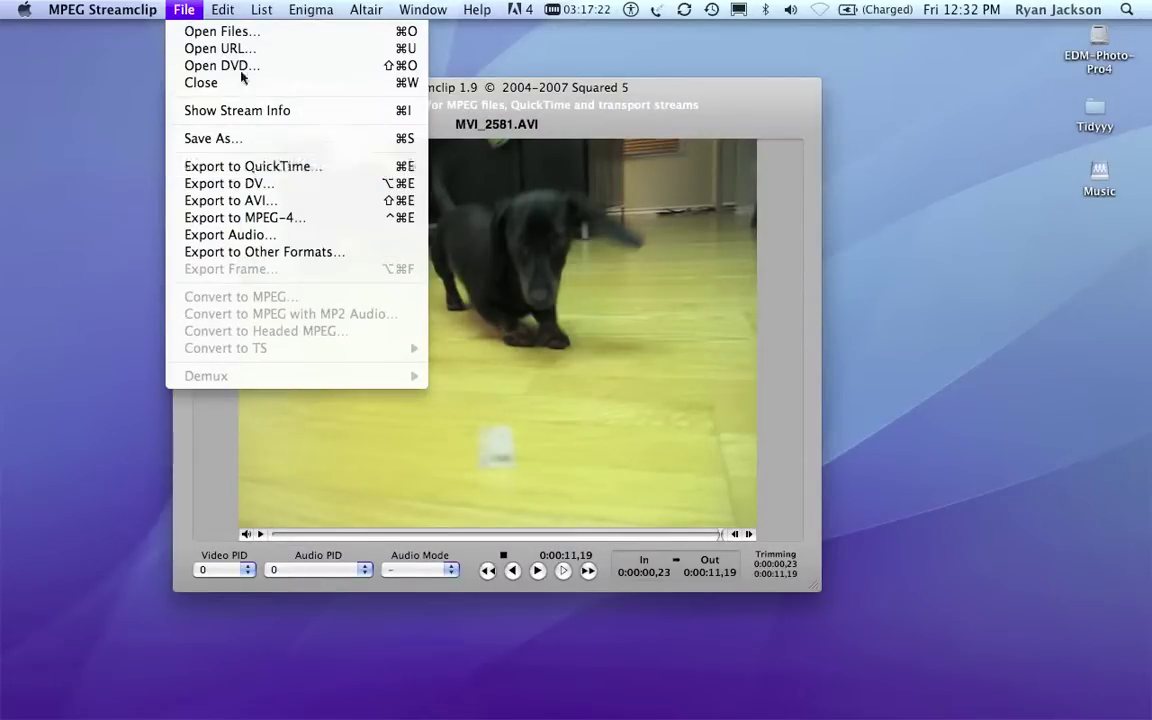
# Browse the MPEG Streamclip menus without choosing any command.
pyautogui.click(183, 9)
pyautogui.click(183, 9)
pyautogui.click(480, 105)
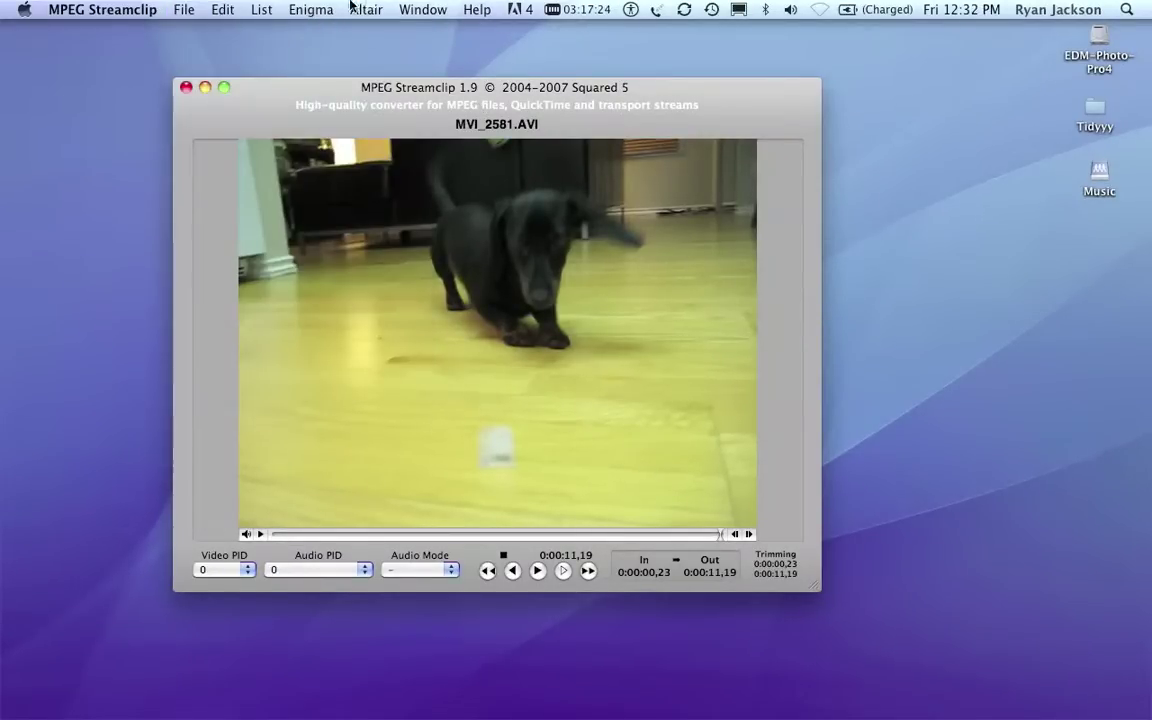
pyautogui.click(310, 9)
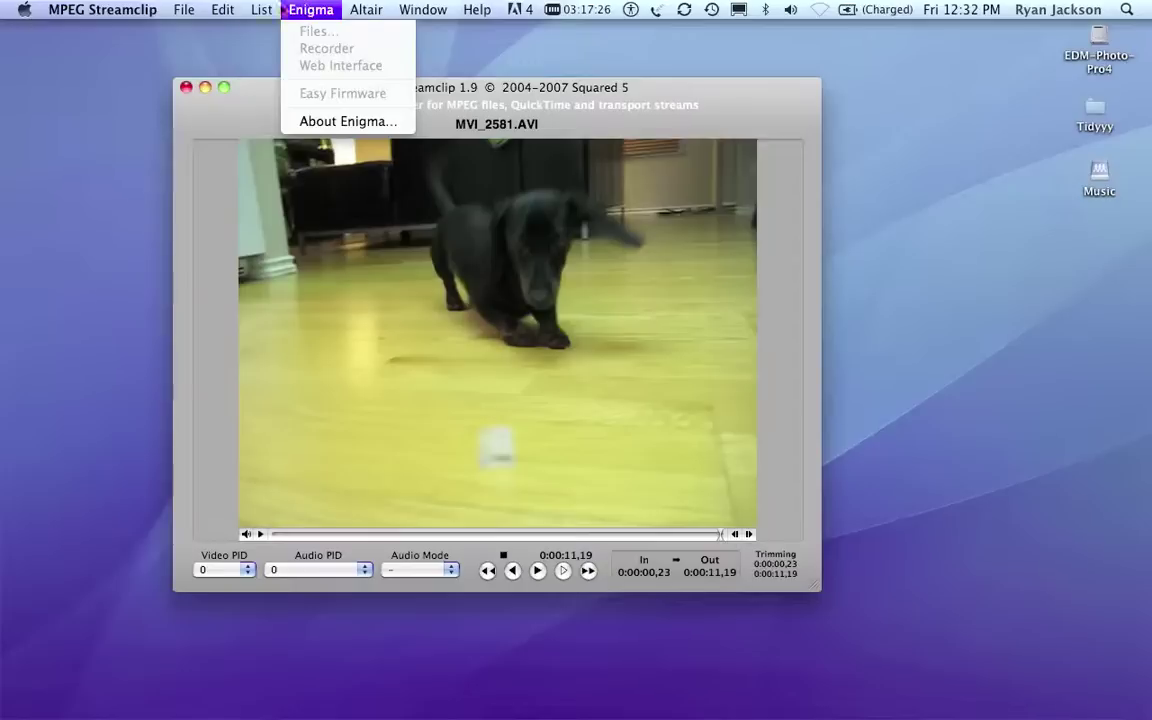
pyautogui.moveTo(262, 10)
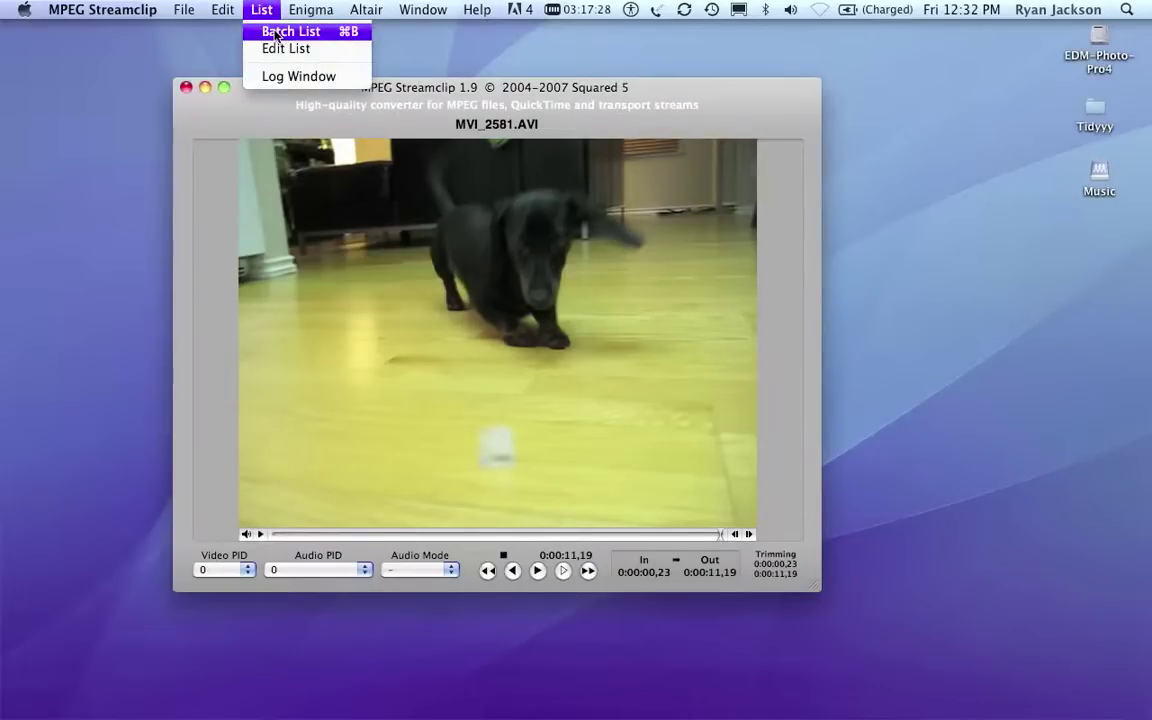
pyautogui.click(405, 88)
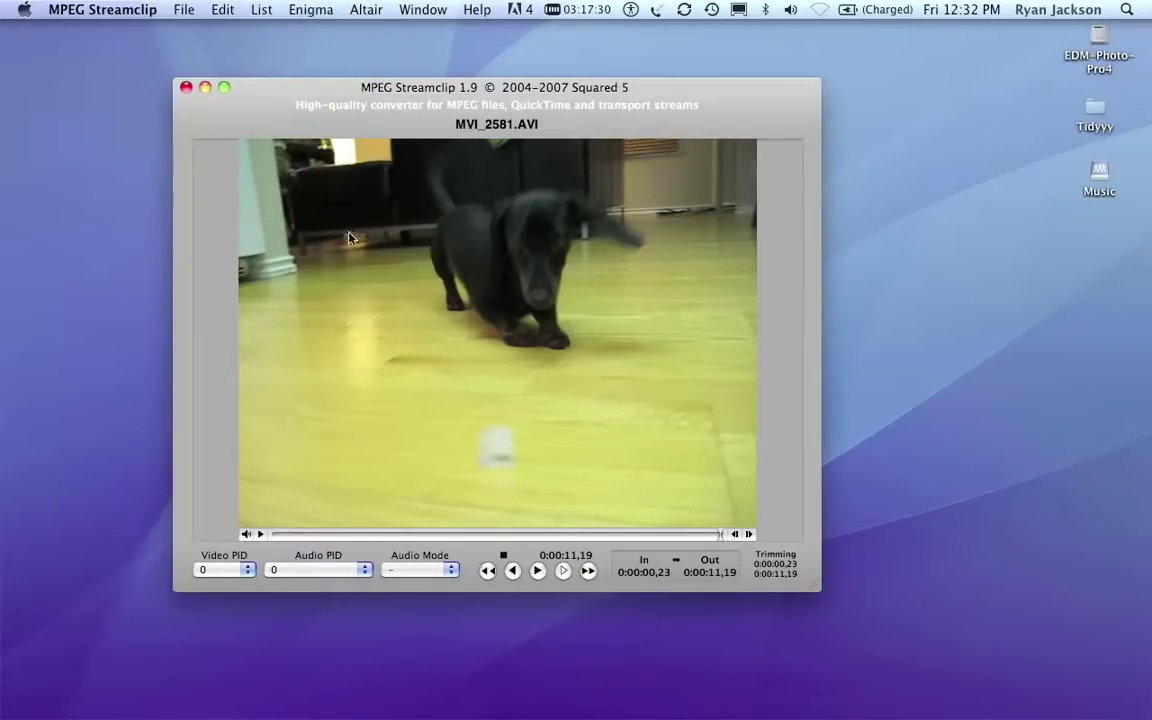
# Start a QuickTime export and choose Apple DV/DVCPRO - NTSC compression.
pyautogui.click(182, 9)
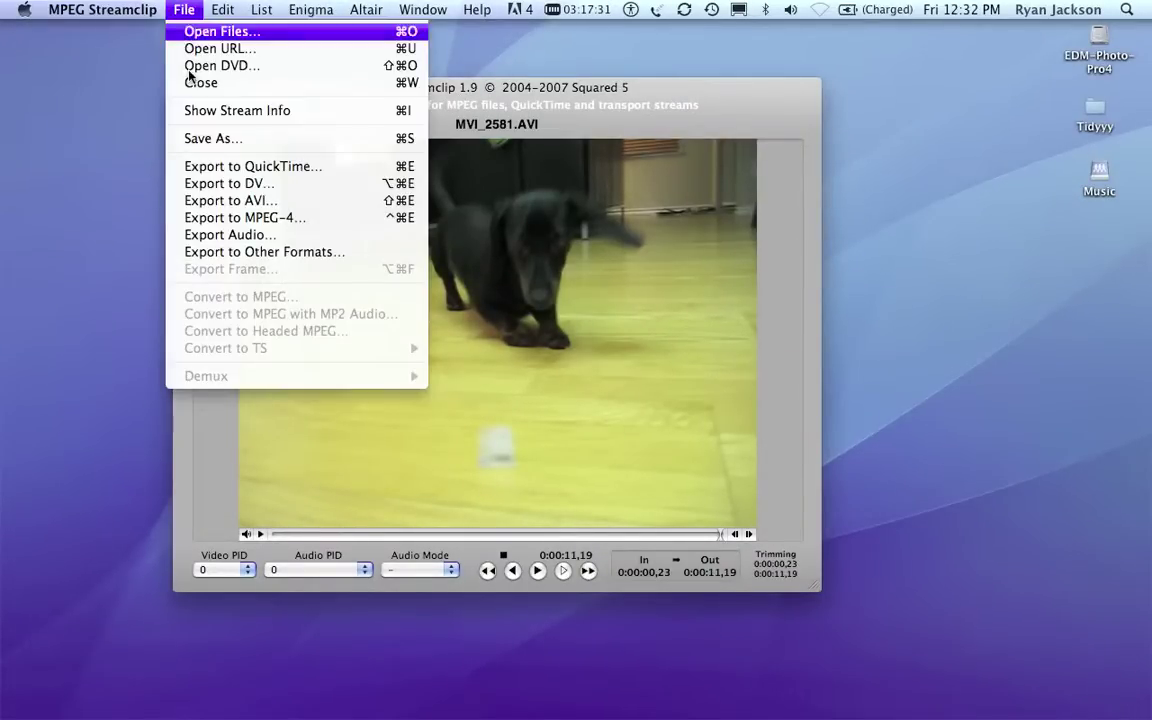
pyautogui.click(193, 170)
pyautogui.click(445, 115)
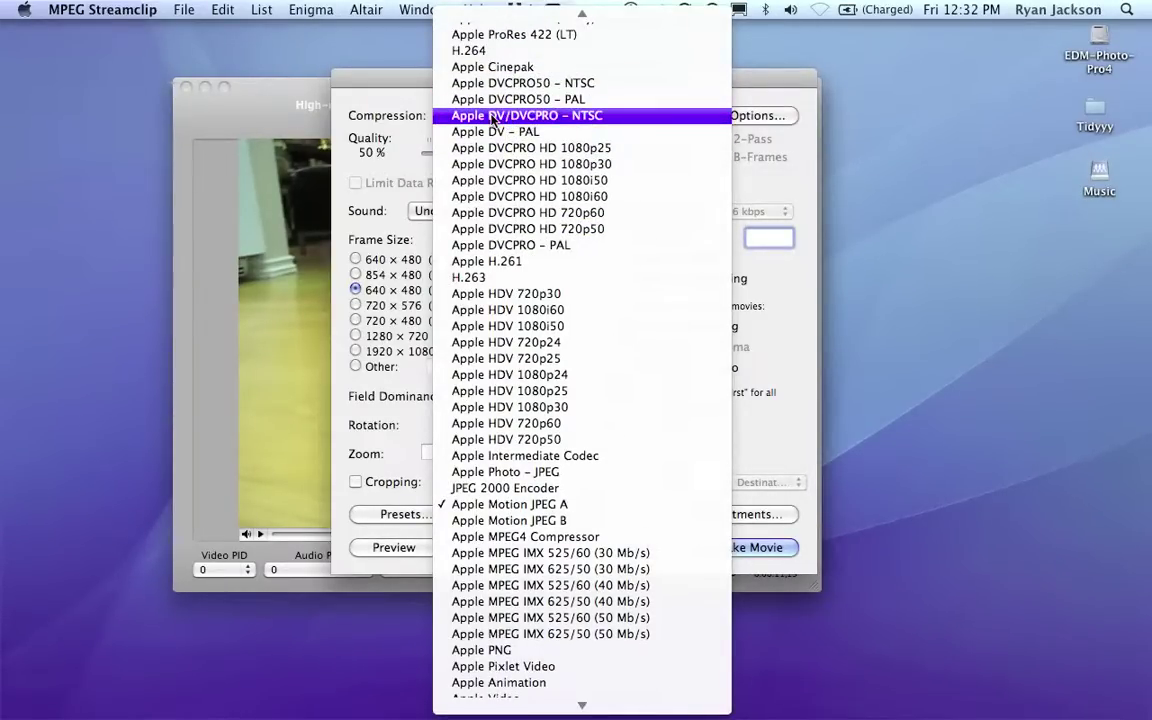
pyautogui.click(492, 116)
# Set quality to 100%, frame rate to 29.97, Frame Blending on and Interlaced Scaling off.
pyautogui.moveTo(560, 151); pyautogui.dragTo(699, 152)
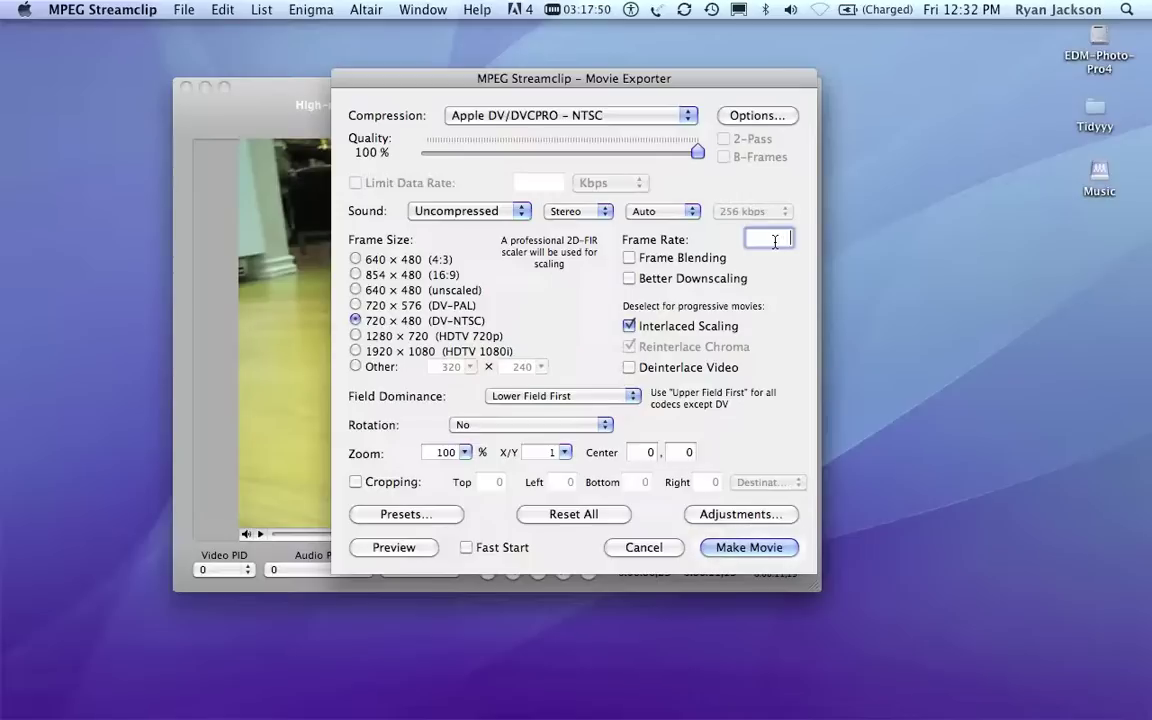
pyautogui.write('29.97')
pyautogui.click(628, 258)
pyautogui.doubleClick(775, 240)
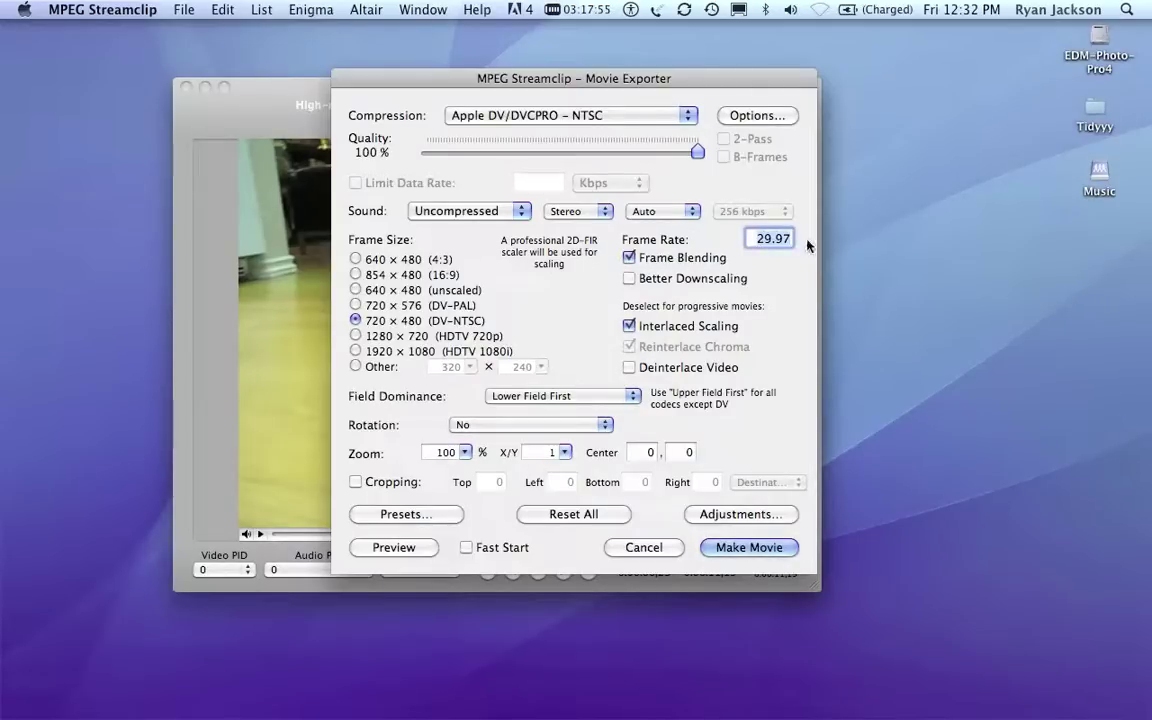
pyautogui.click(755, 240)
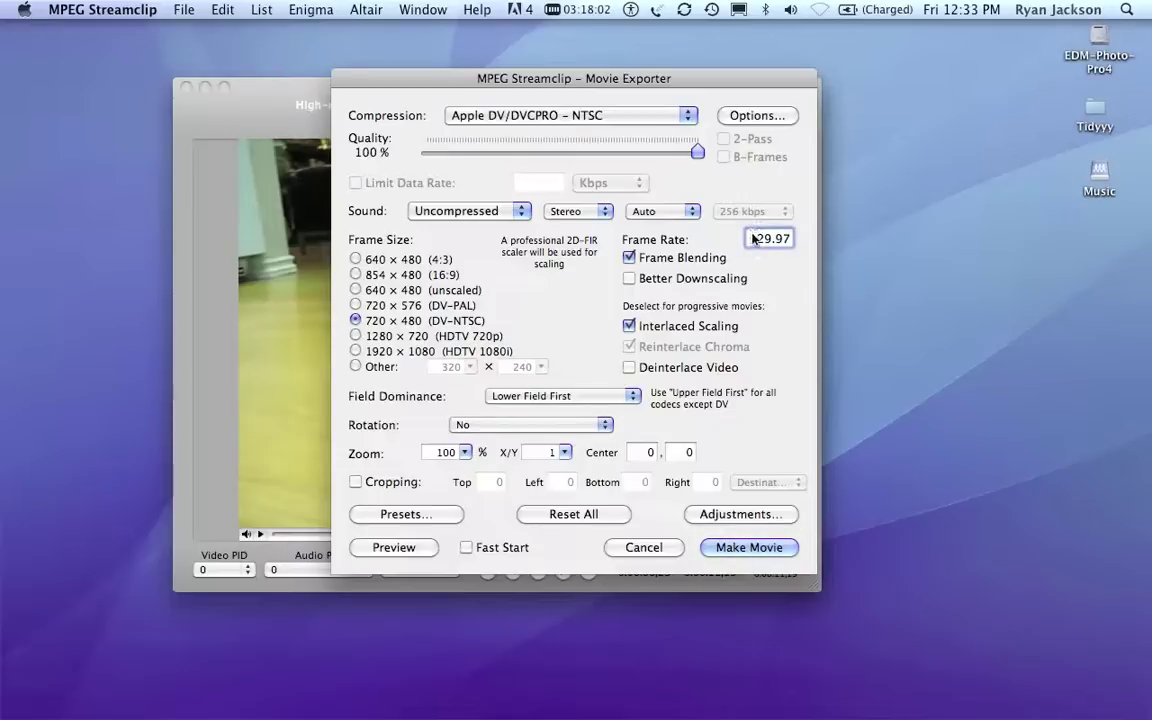
pyautogui.click(631, 327)
# Make the movie, saving it on the Desktop as MVI_2581-converted.mov.
pyautogui.click(777, 550)
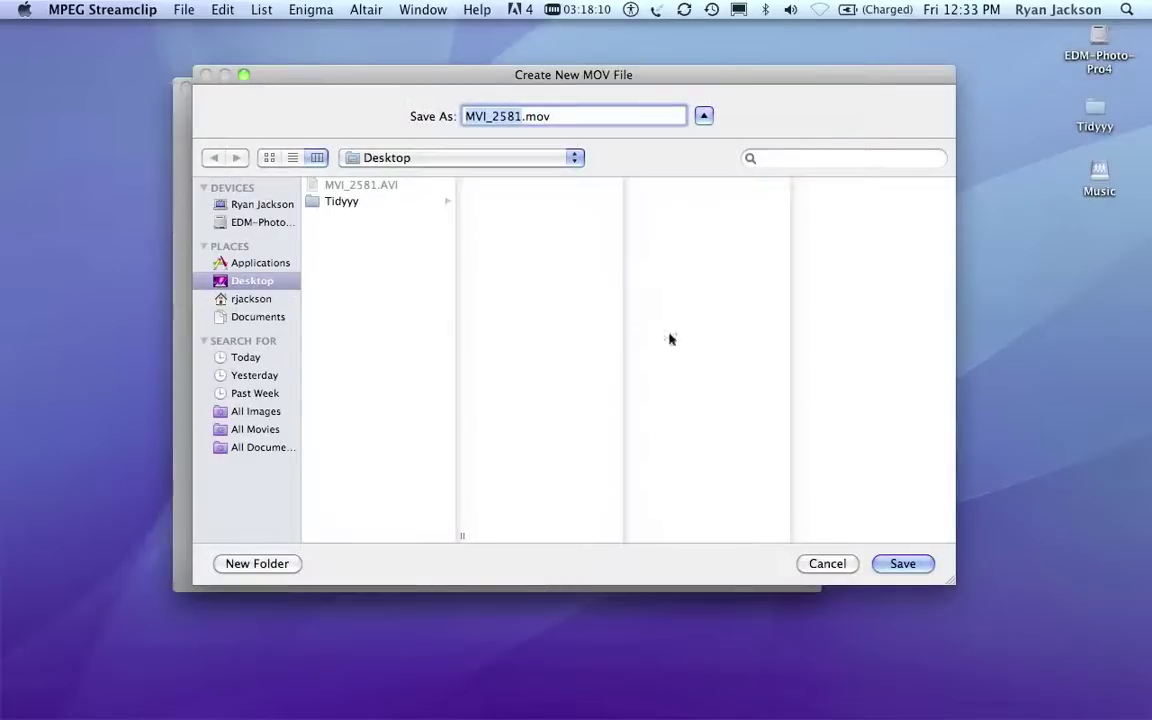
pyautogui.click(376, 199)
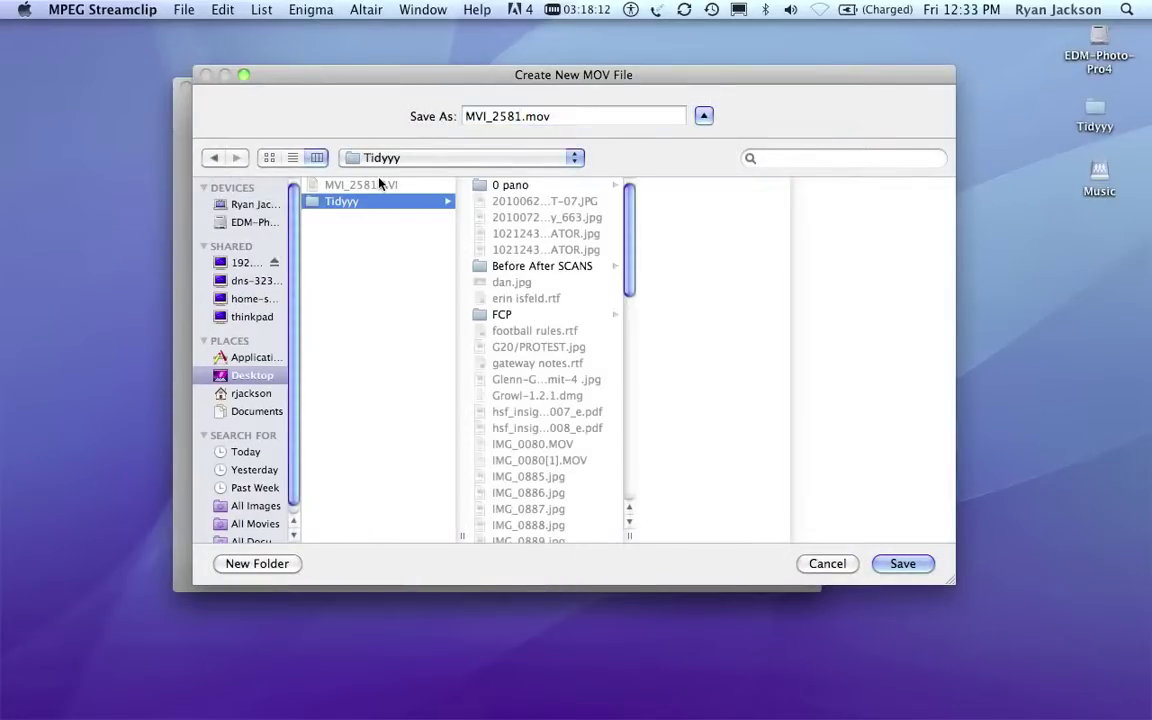
pyautogui.click(381, 187)
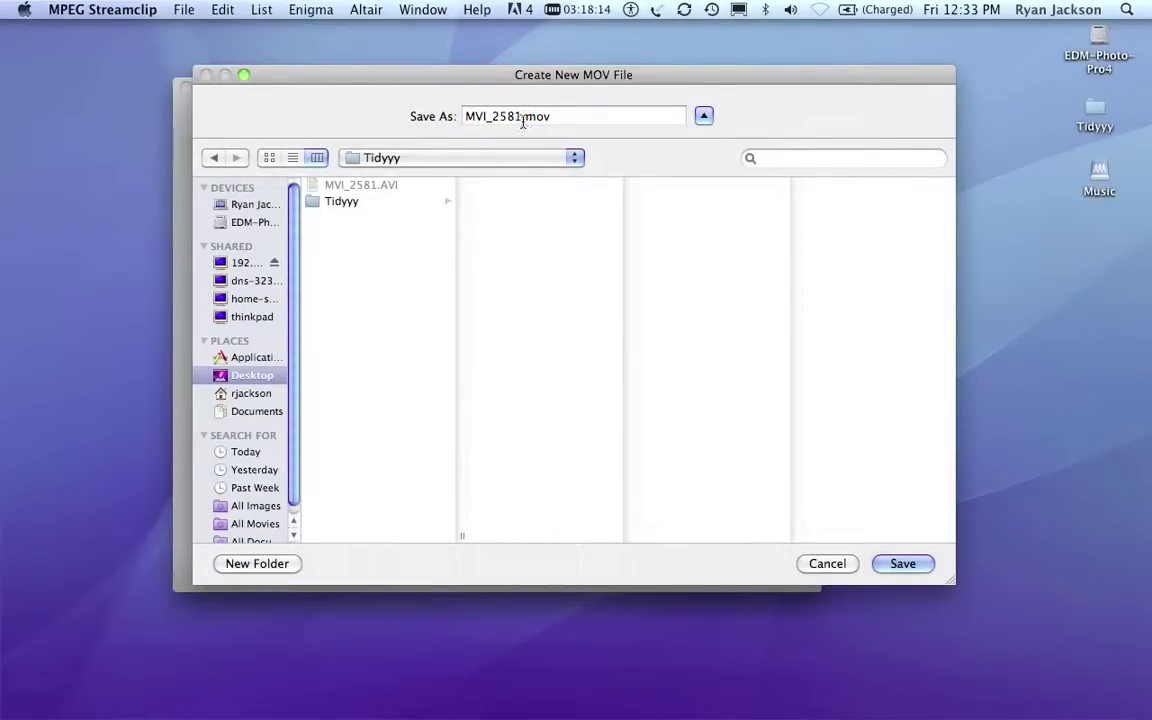
pyautogui.click(515, 117)
pyautogui.press('Right')
pyautogui.write('-con')
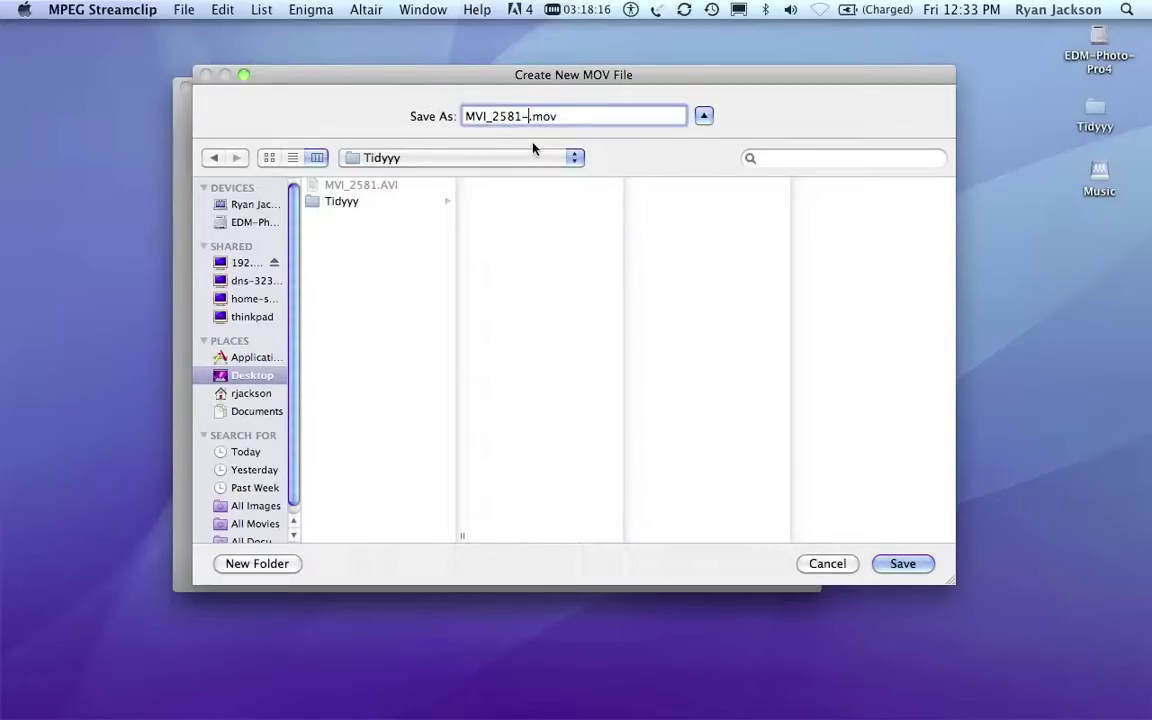
pyautogui.write('verted')
pyautogui.press('Return')
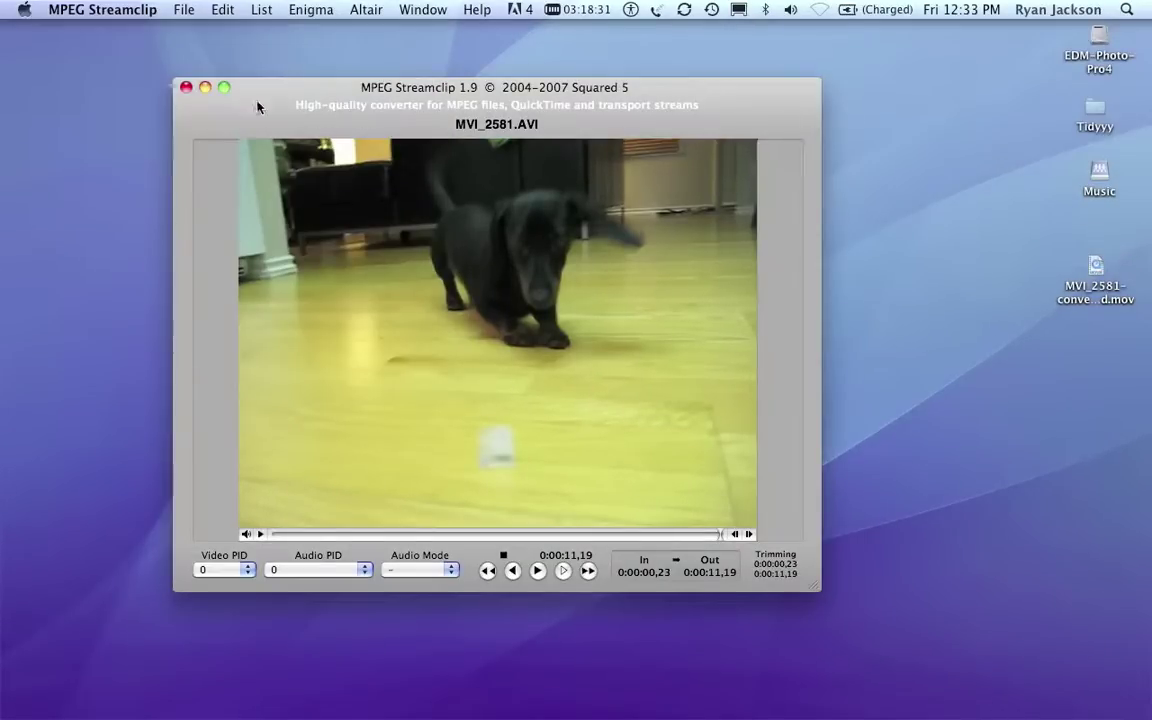
# Close MPEG Streamclip, line up MVI_2581-converted.mov beside the AVI, and launch Final Cut Pro.
pyautogui.click(185, 87)
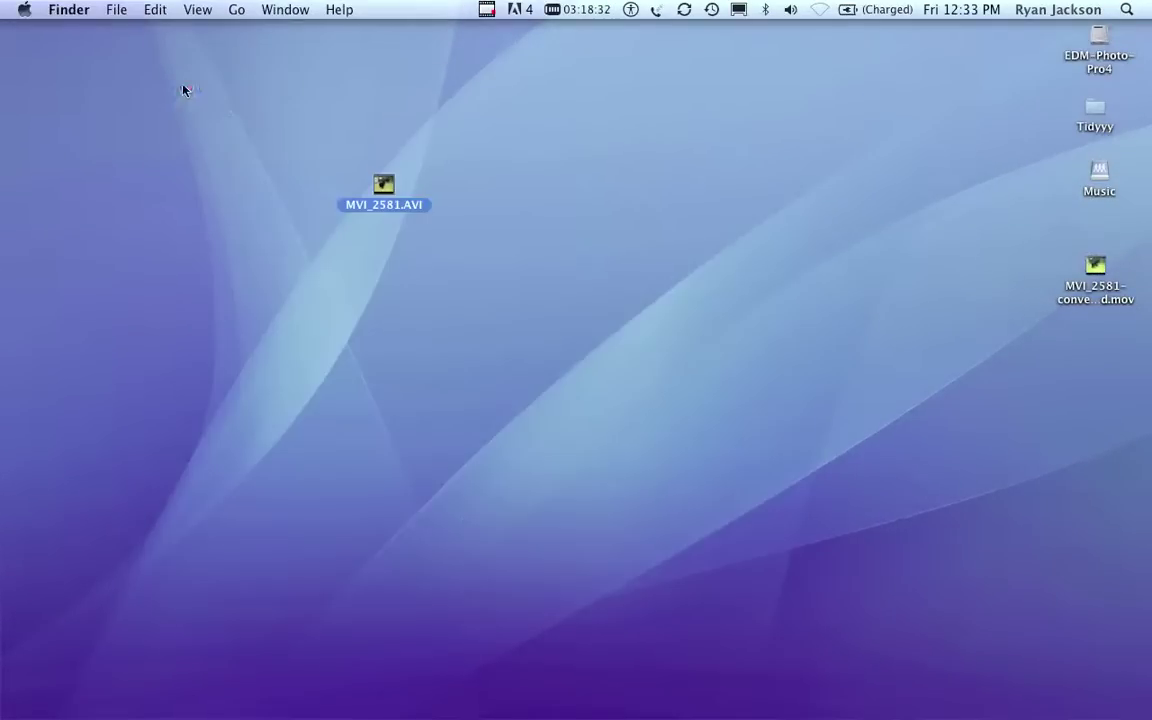
pyautogui.moveTo(1095, 265); pyautogui.dragTo(534, 193)
pyautogui.click(445, 195)
pyautogui.click(382, 187)
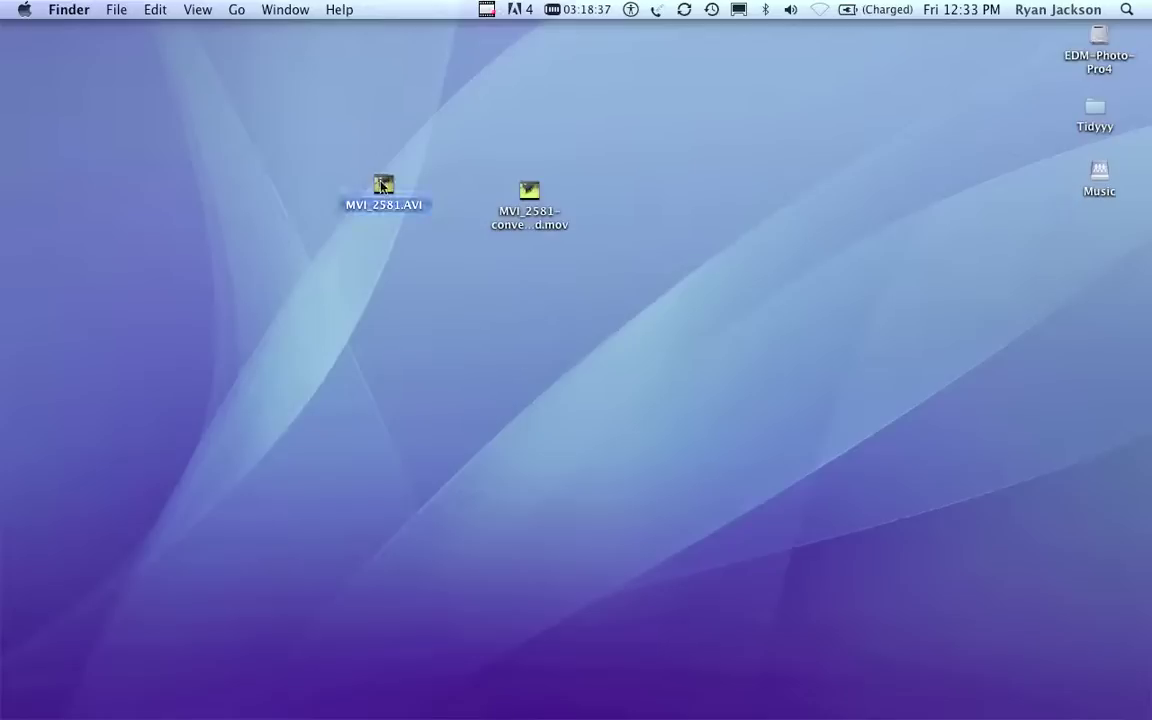
pyautogui.moveTo(385, 192); pyautogui.dragTo(390, 196)
pyautogui.click(387, 236)
pyautogui.moveTo(532, 192); pyautogui.dragTo(513, 182)
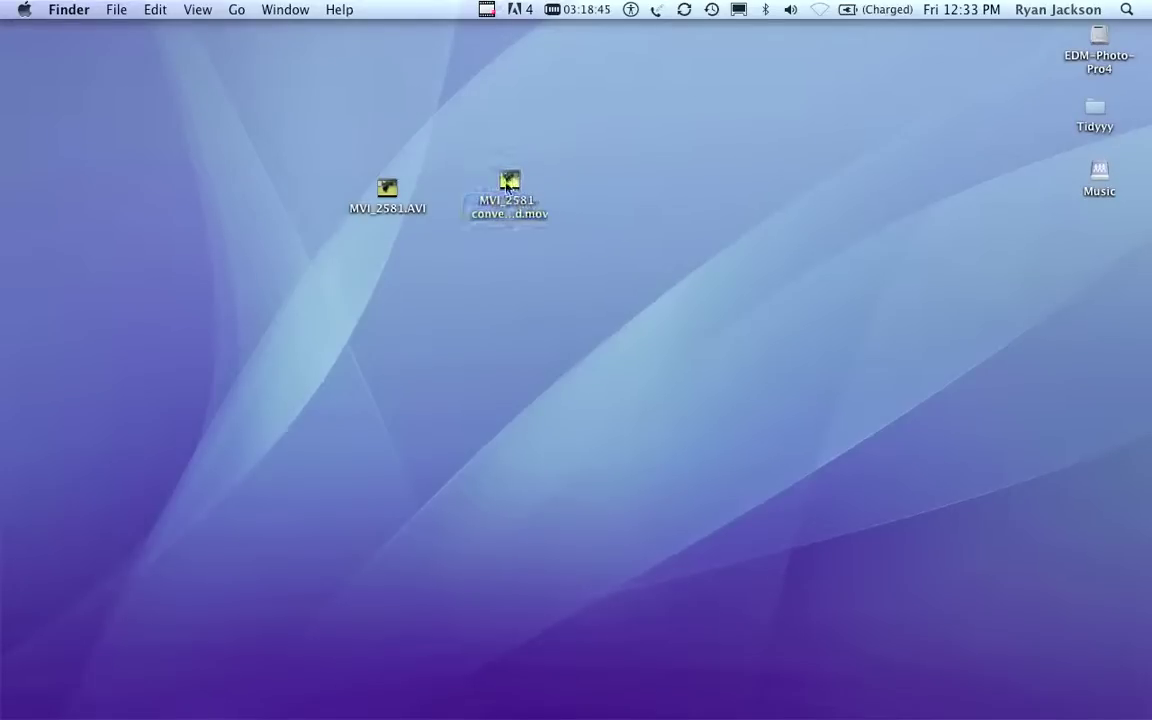
pyautogui.moveTo(1140, 220)
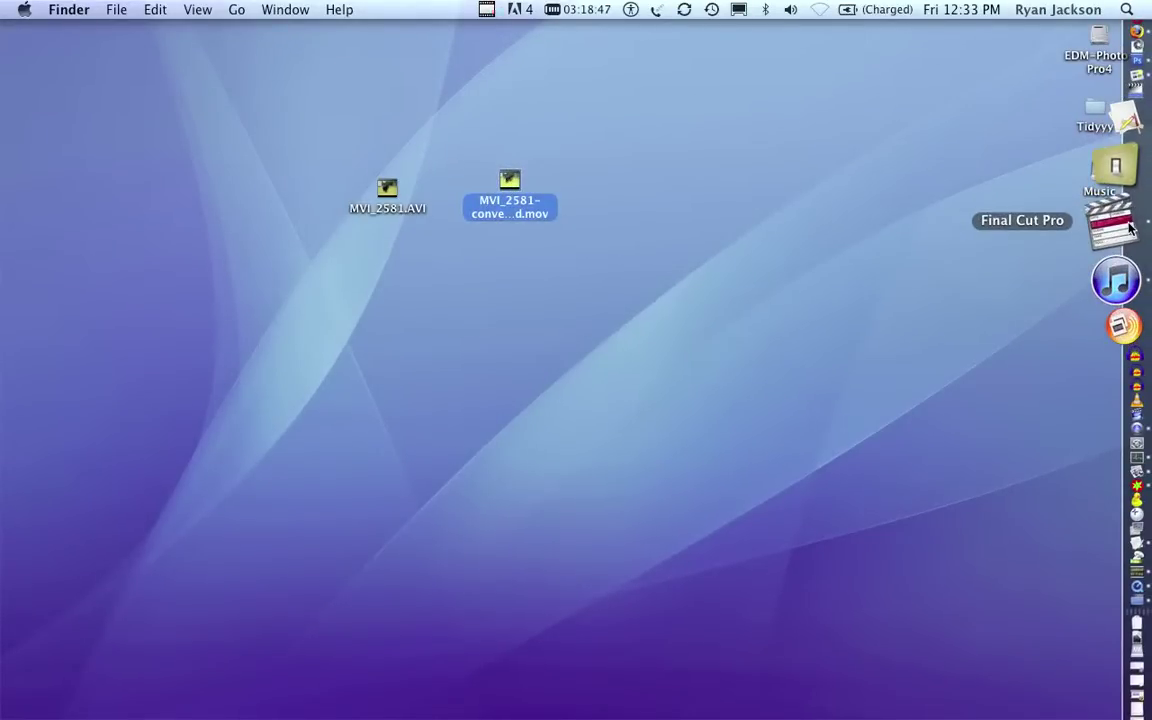
pyautogui.click(1134, 225)
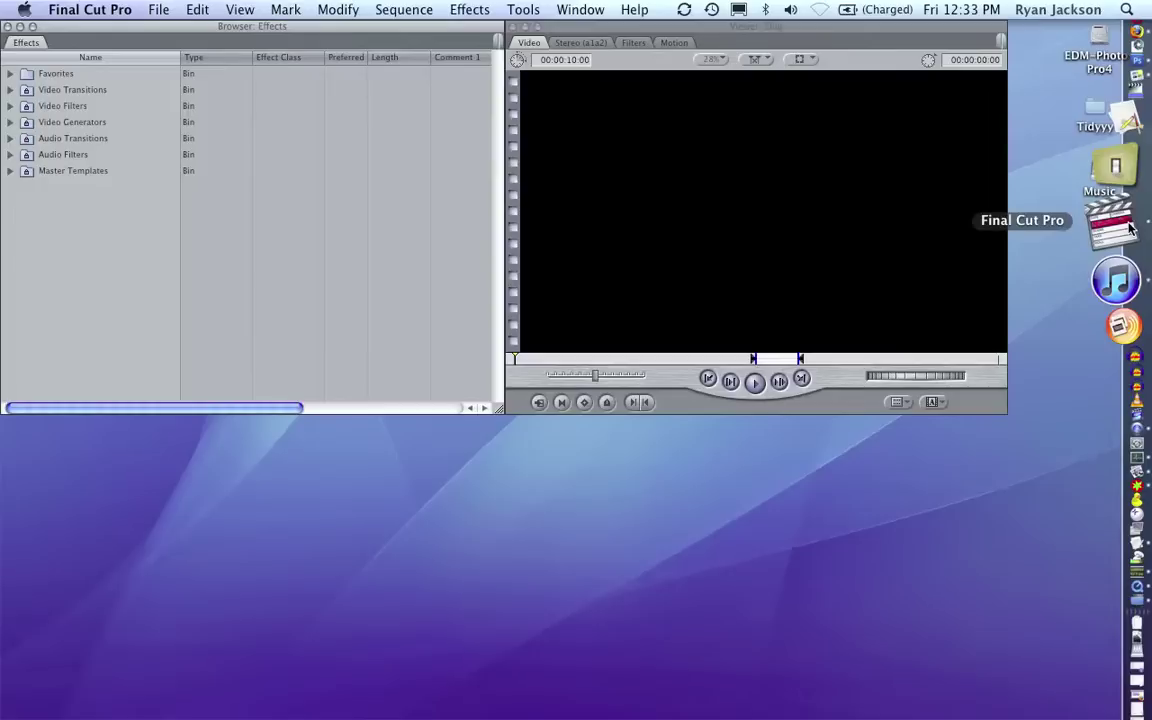
# In Easy Setup, choose NTSC format with the DV-NTSC preset and apply it.
pyautogui.click(90, 9)
pyautogui.moveTo(159, 8)
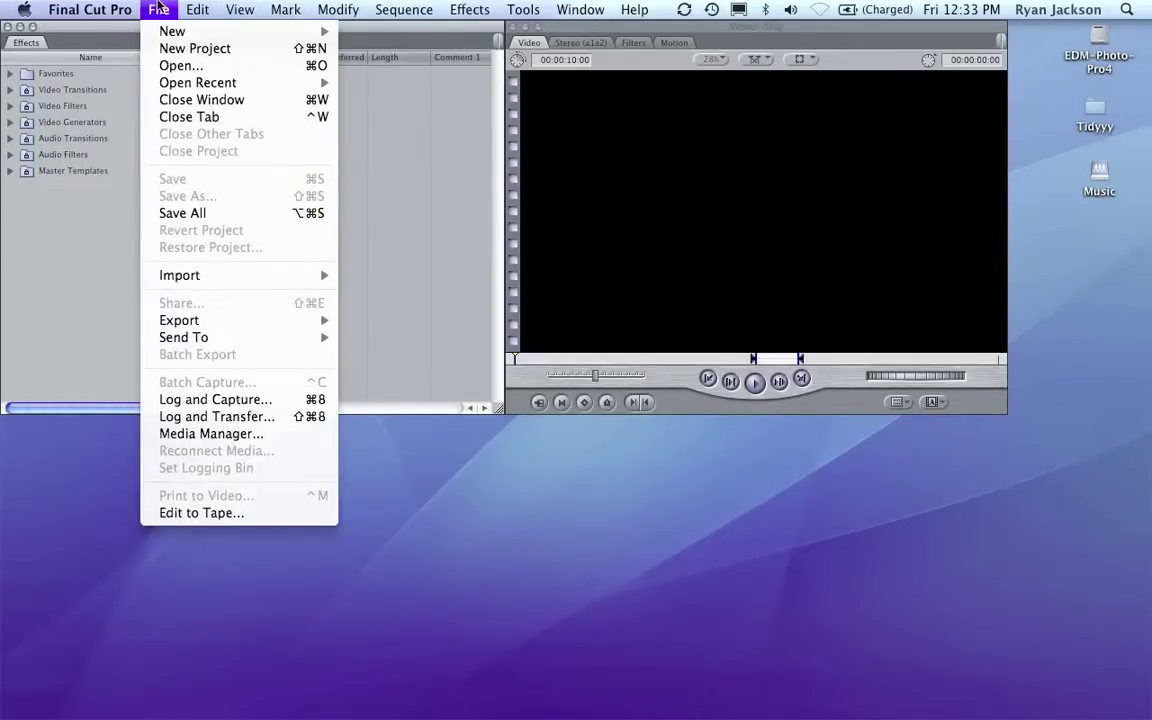
pyautogui.moveTo(100, 12)
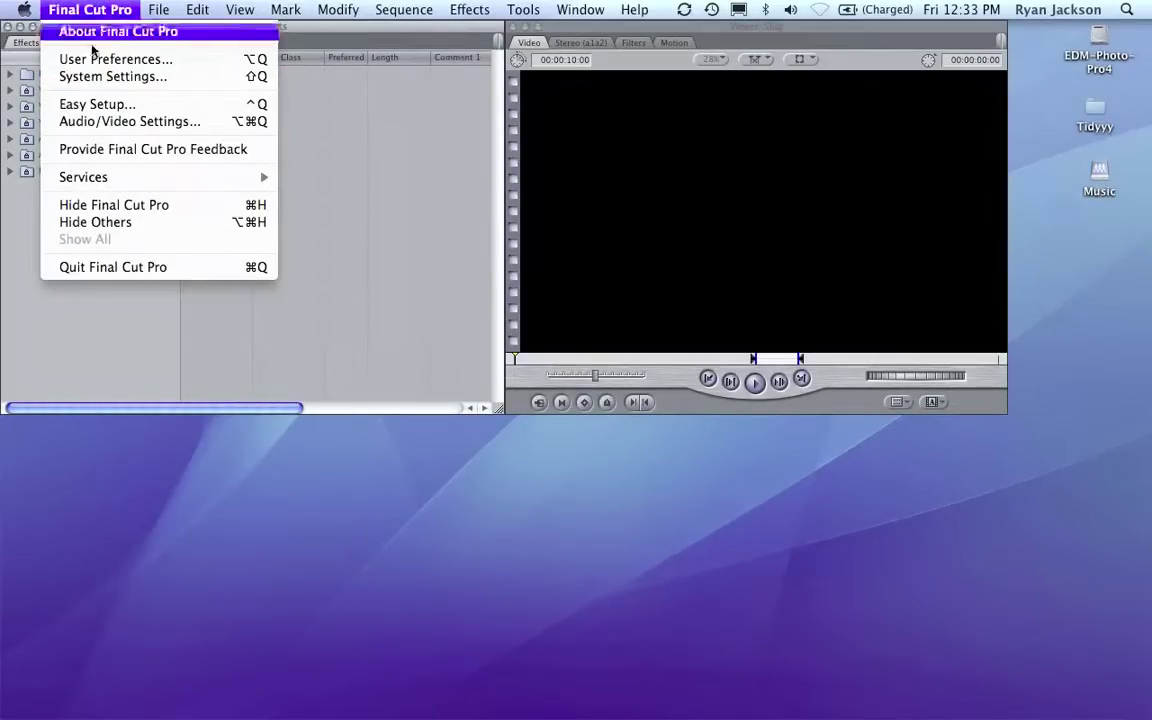
pyautogui.click(95, 104)
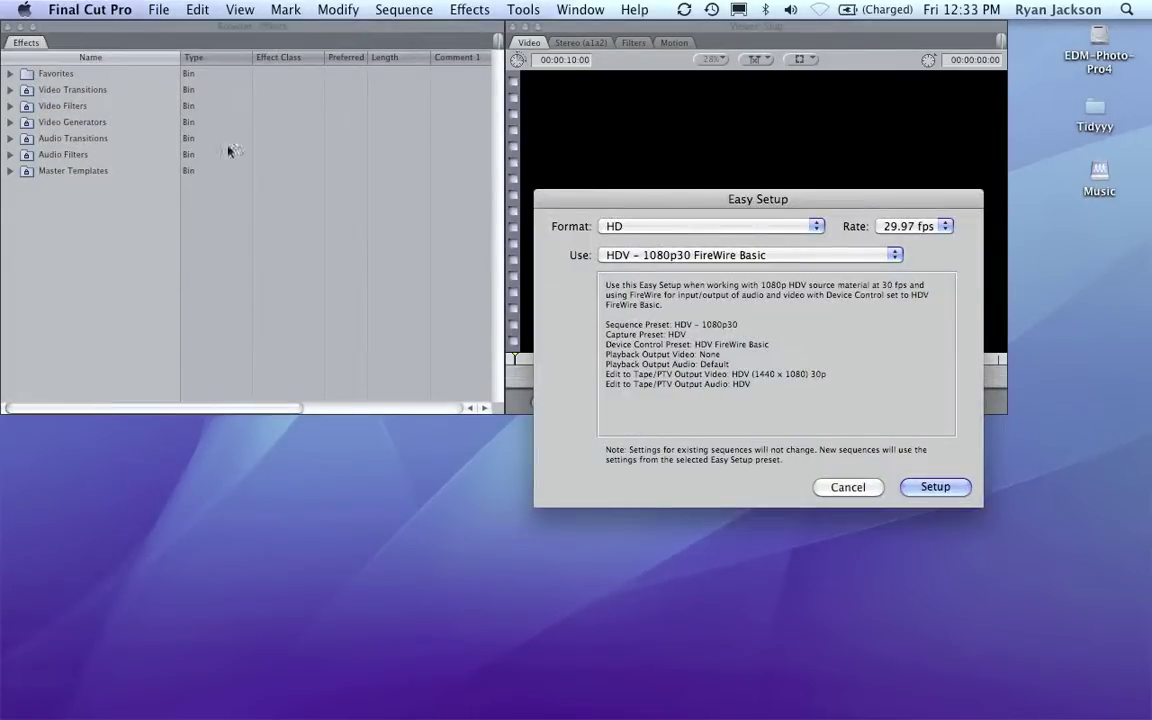
pyautogui.moveTo(581, 201); pyautogui.dragTo(366, 178)
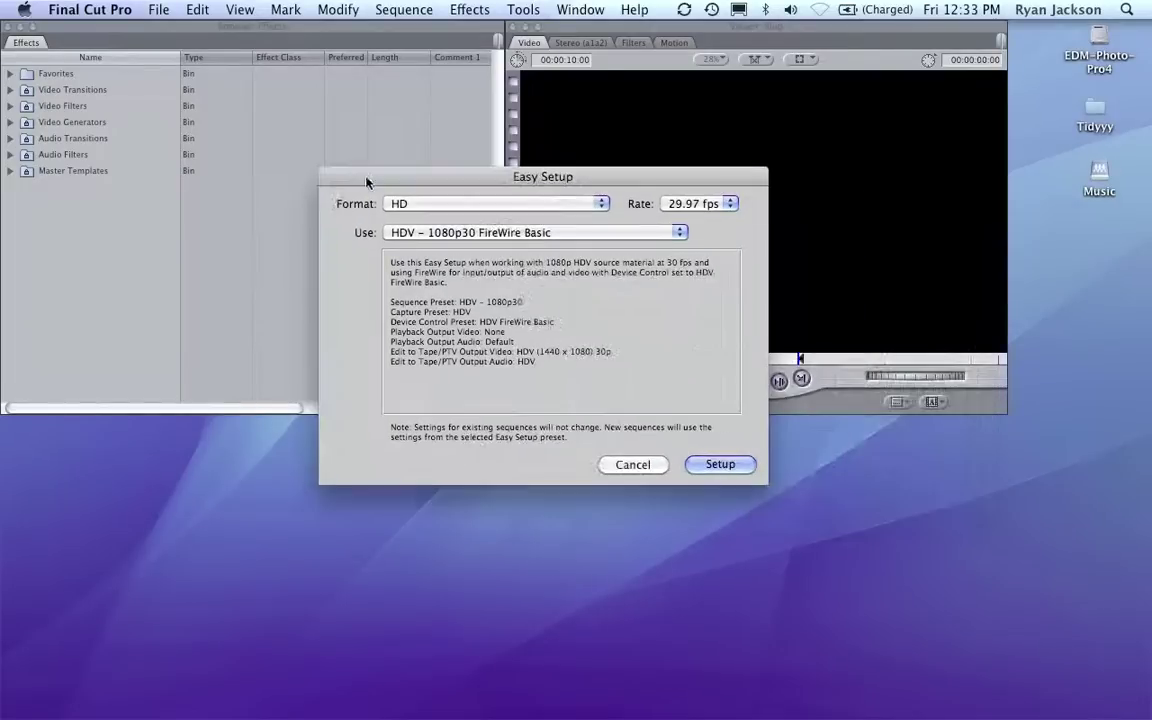
pyautogui.click(418, 205)
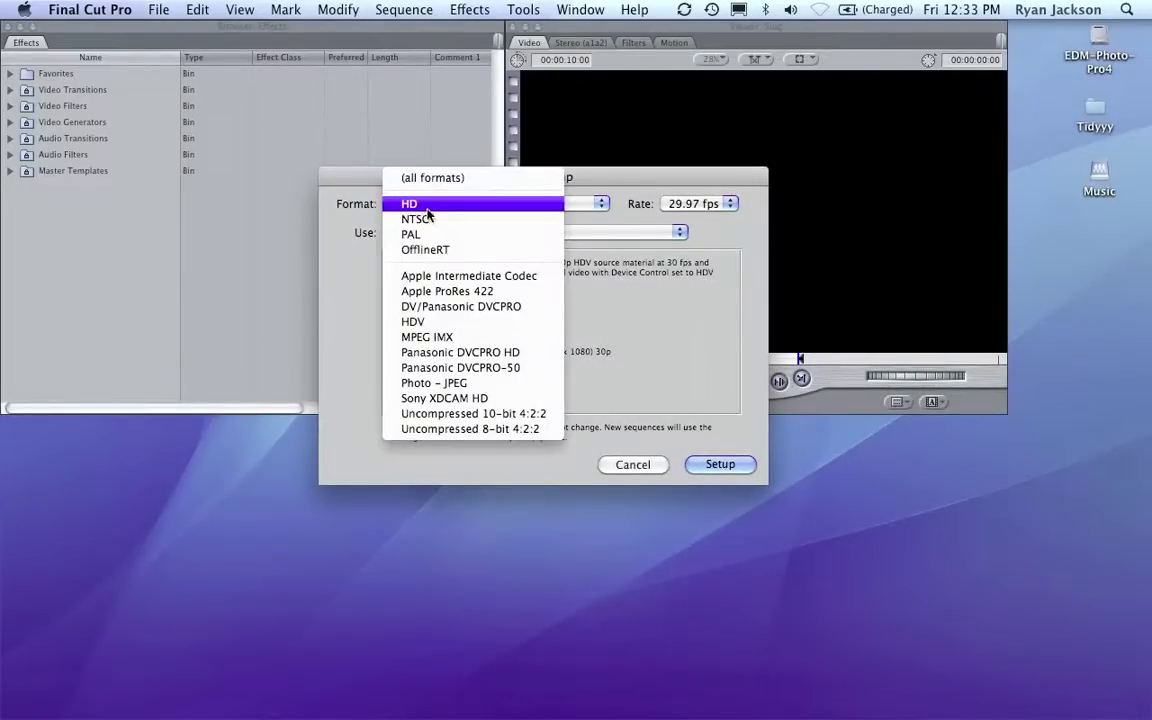
pyautogui.click(425, 221)
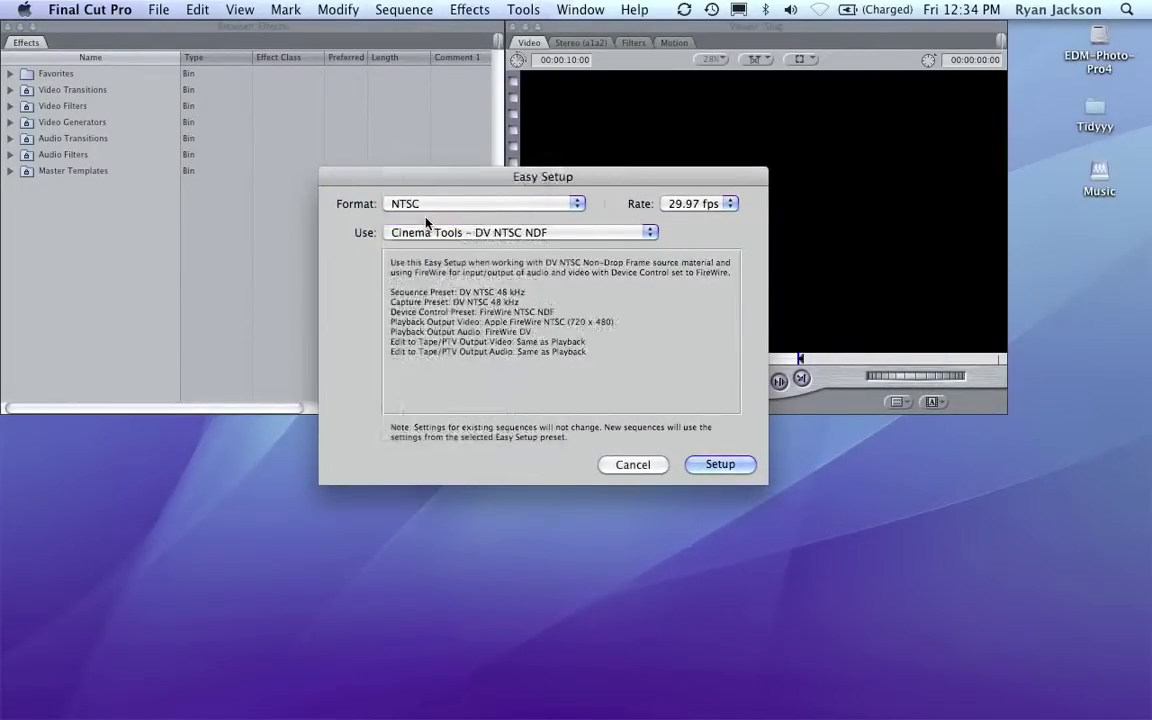
pyautogui.click(440, 232)
pyautogui.click(440, 248)
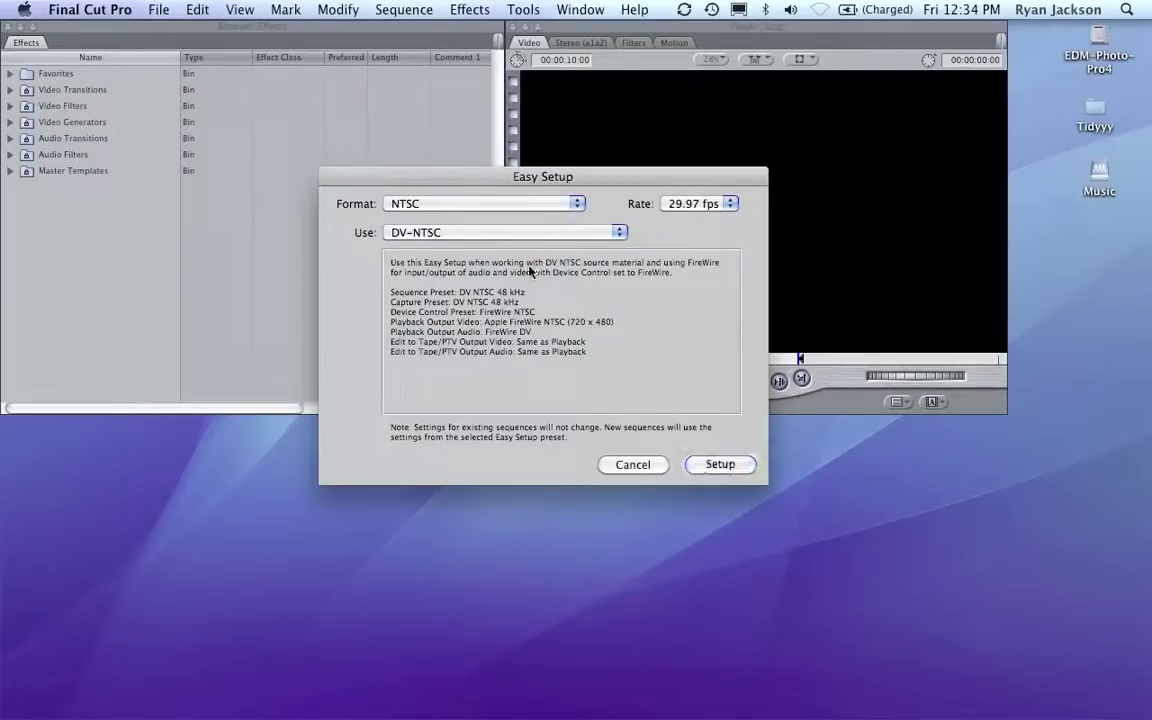
pyautogui.click(722, 464)
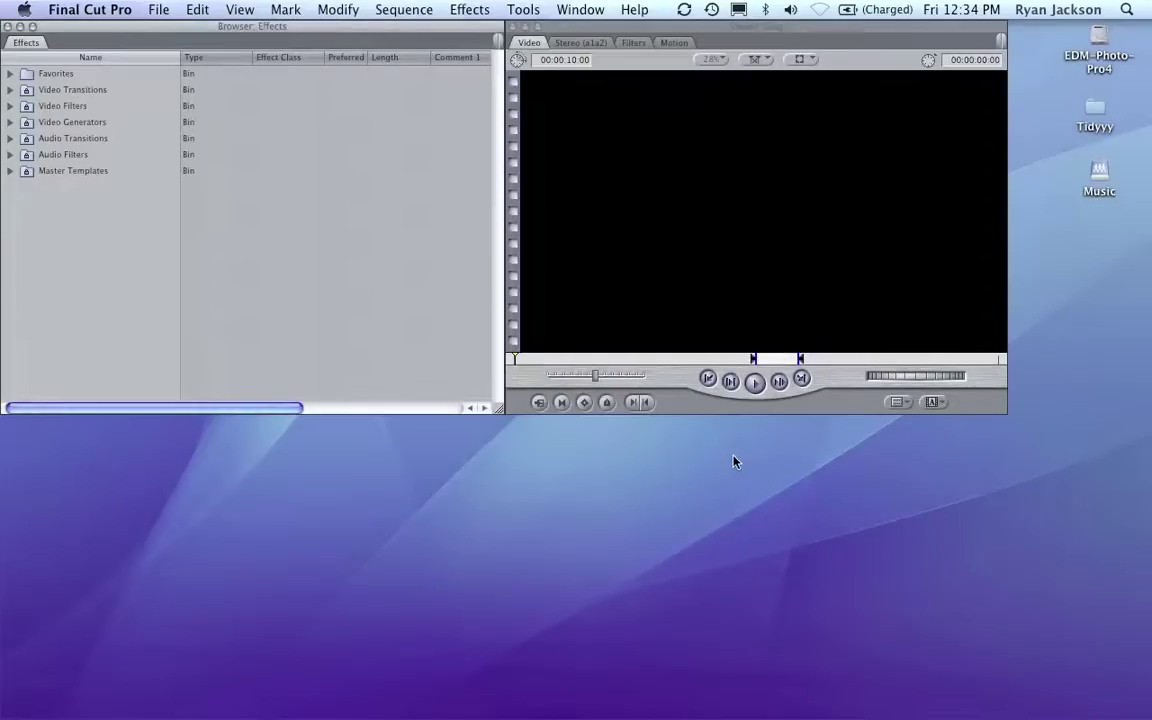
# Create a new project and save it to the Desktop as 'test'.
pyautogui.click(155, 9)
pyautogui.click(216, 50)
pyautogui.click(150, 9)
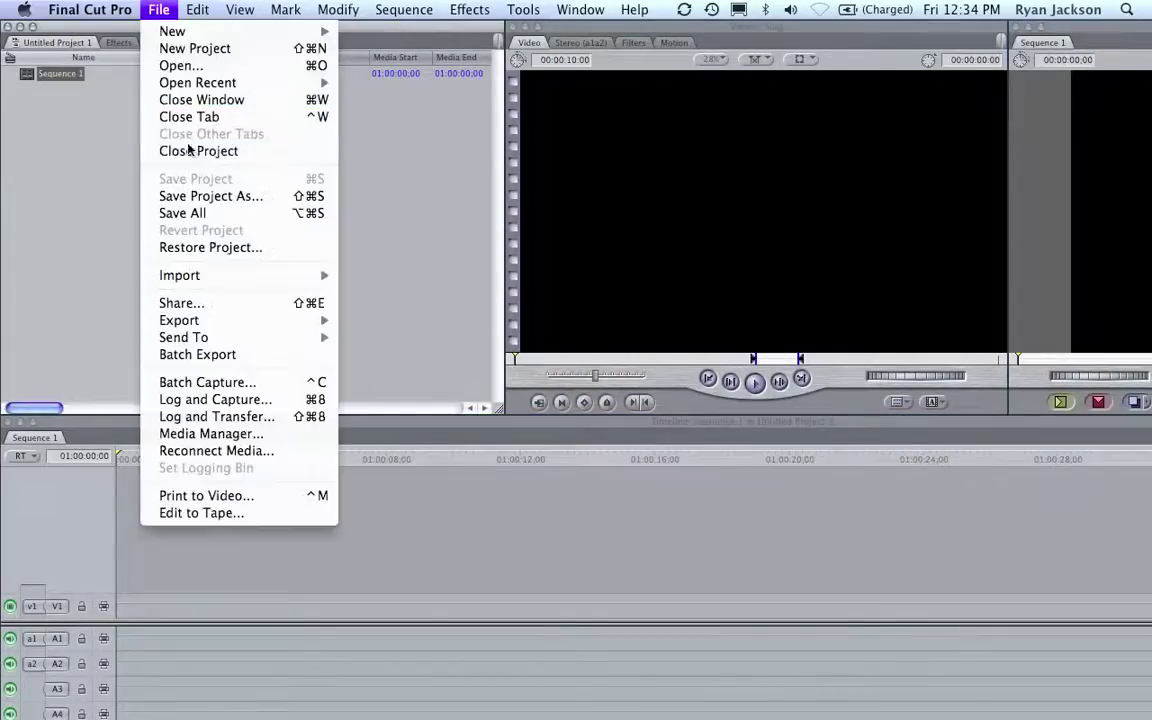
pyautogui.click(198, 194)
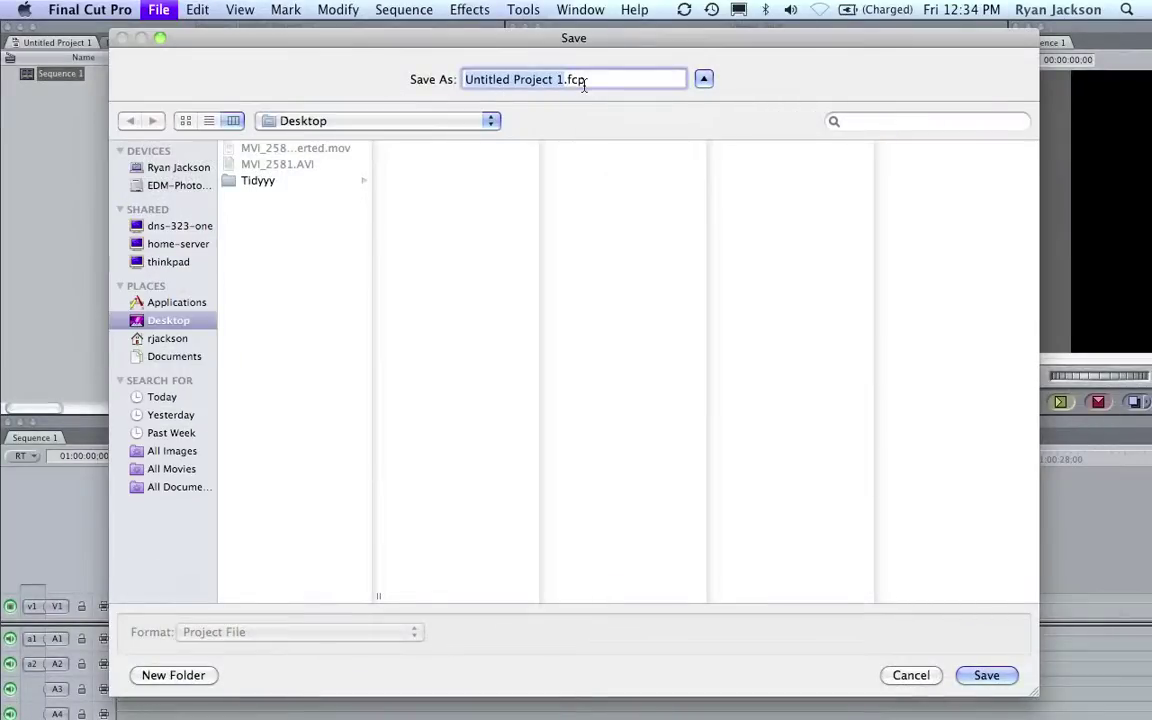
pyautogui.write('test')
pyautogui.press('Return')
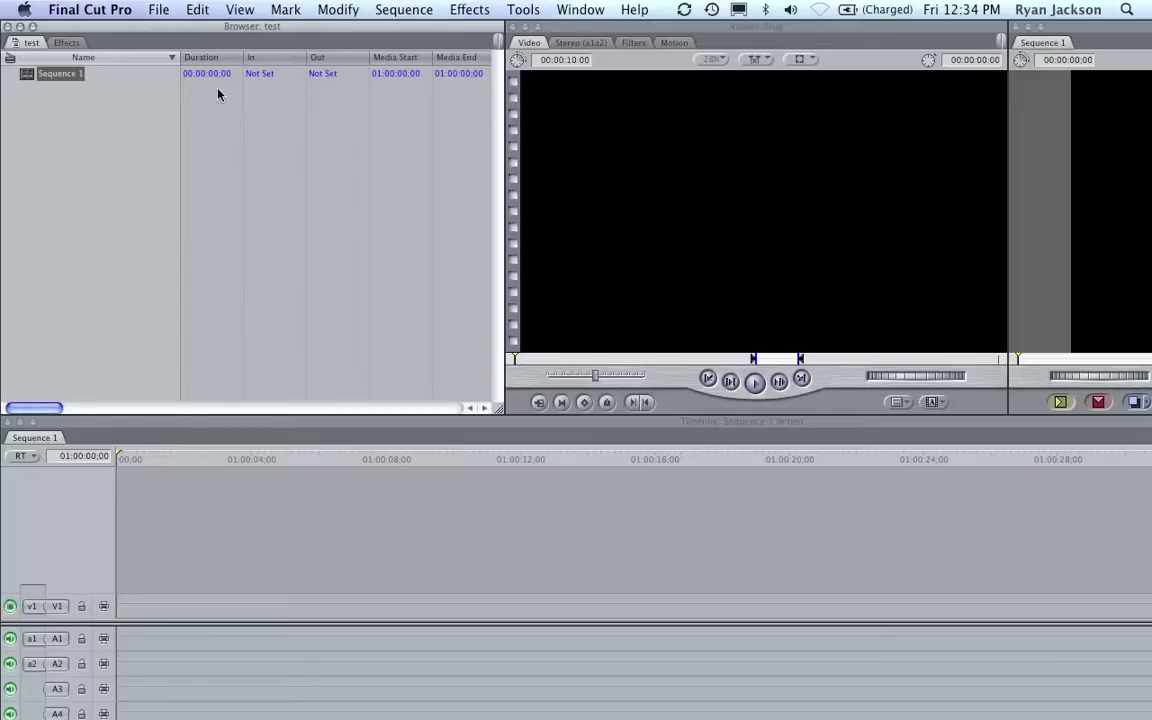
# Import MVI_2581-converted.mov from the Desktop into the test project.
pyautogui.click(160, 10)
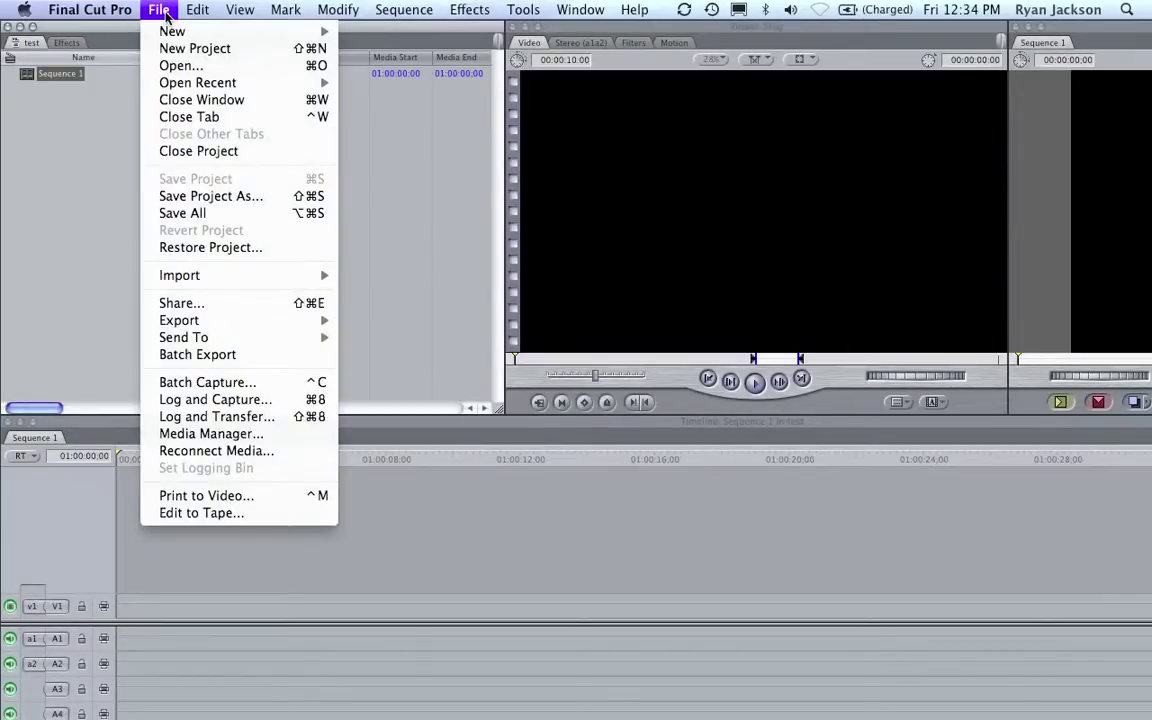
pyautogui.moveTo(231, 276)
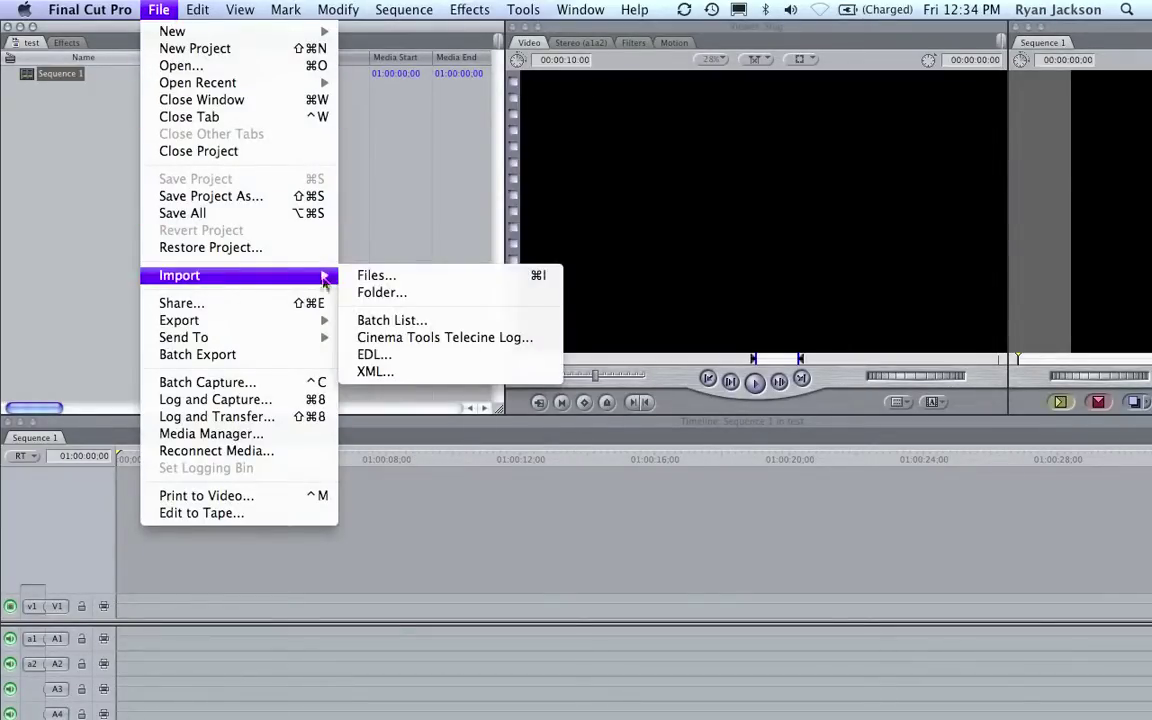
pyautogui.click(378, 275)
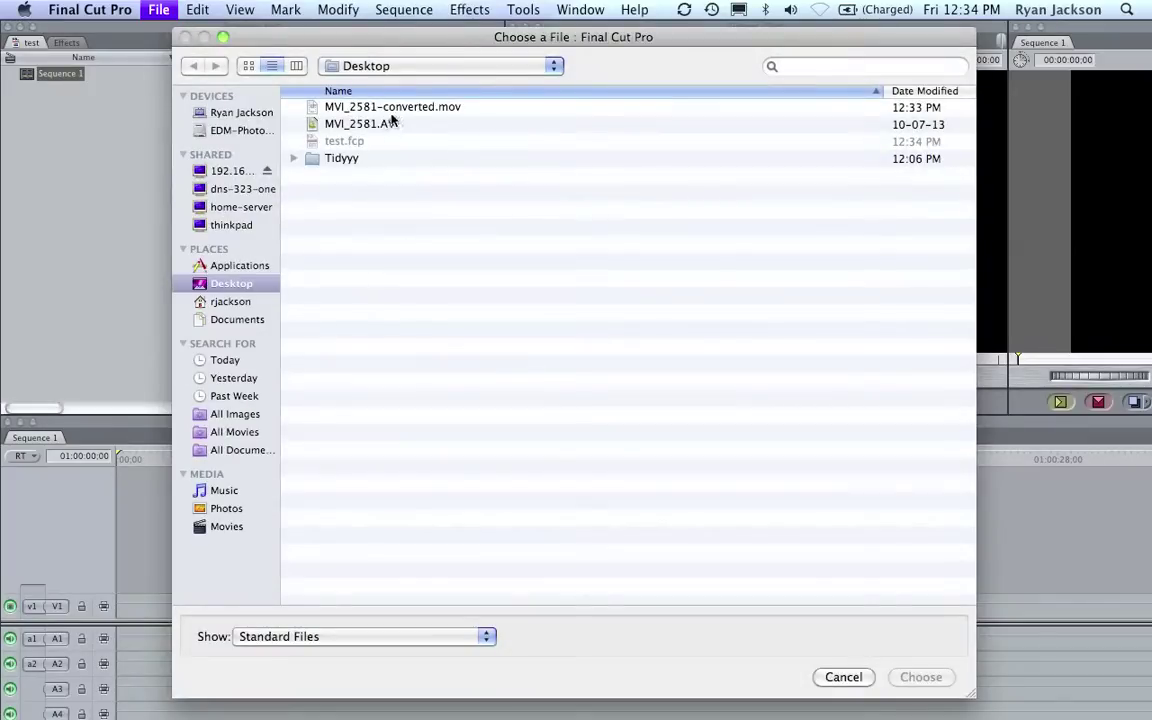
pyautogui.click(362, 104)
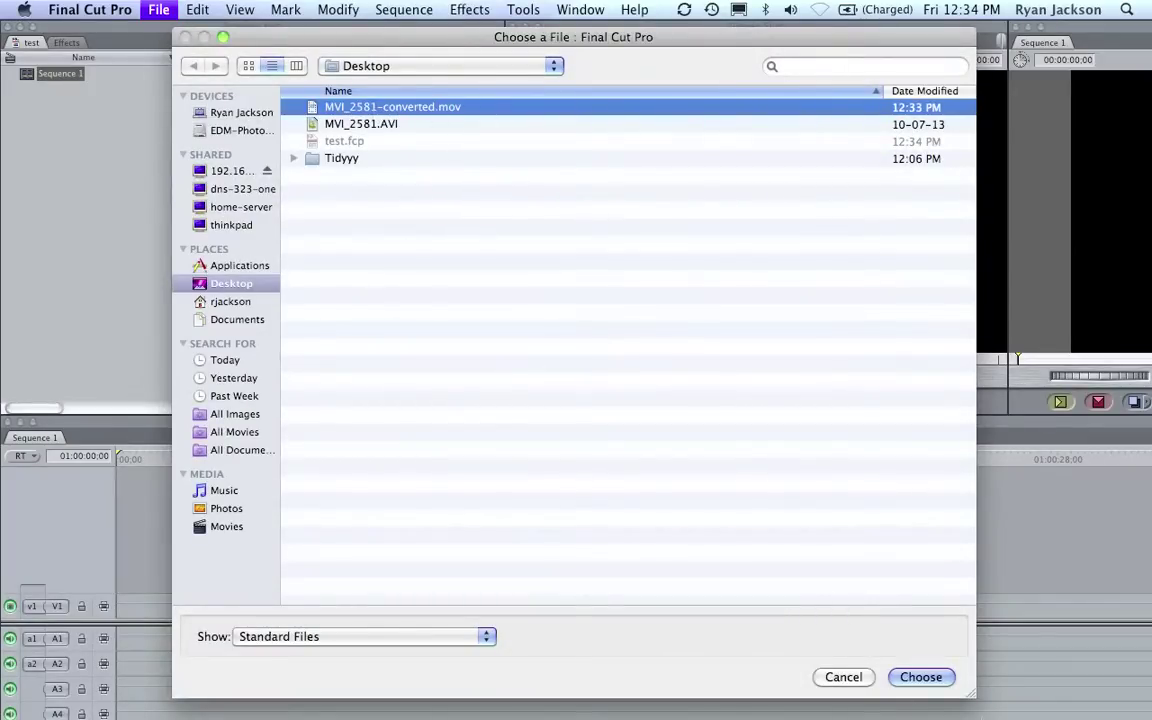
pyautogui.click(937, 679)
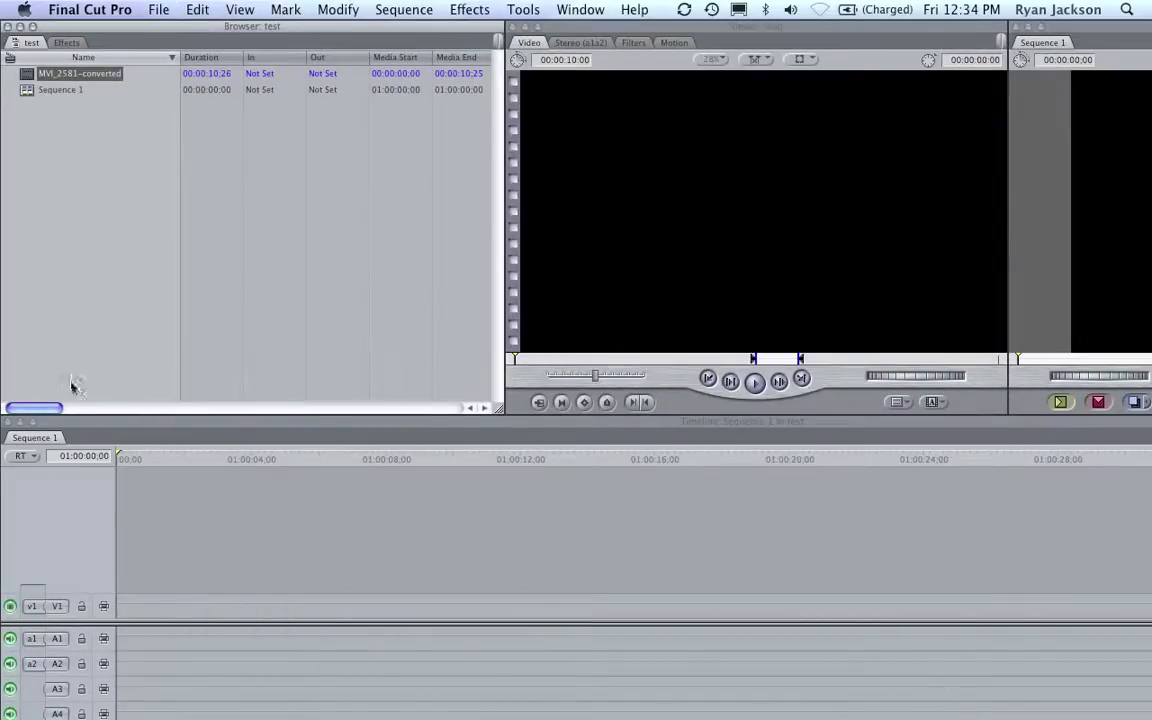
# Mark two In/Out ranges of MVI_2581-converted and place both, one after another, in Sequence 1.
pyautogui.doubleClick(31, 75)
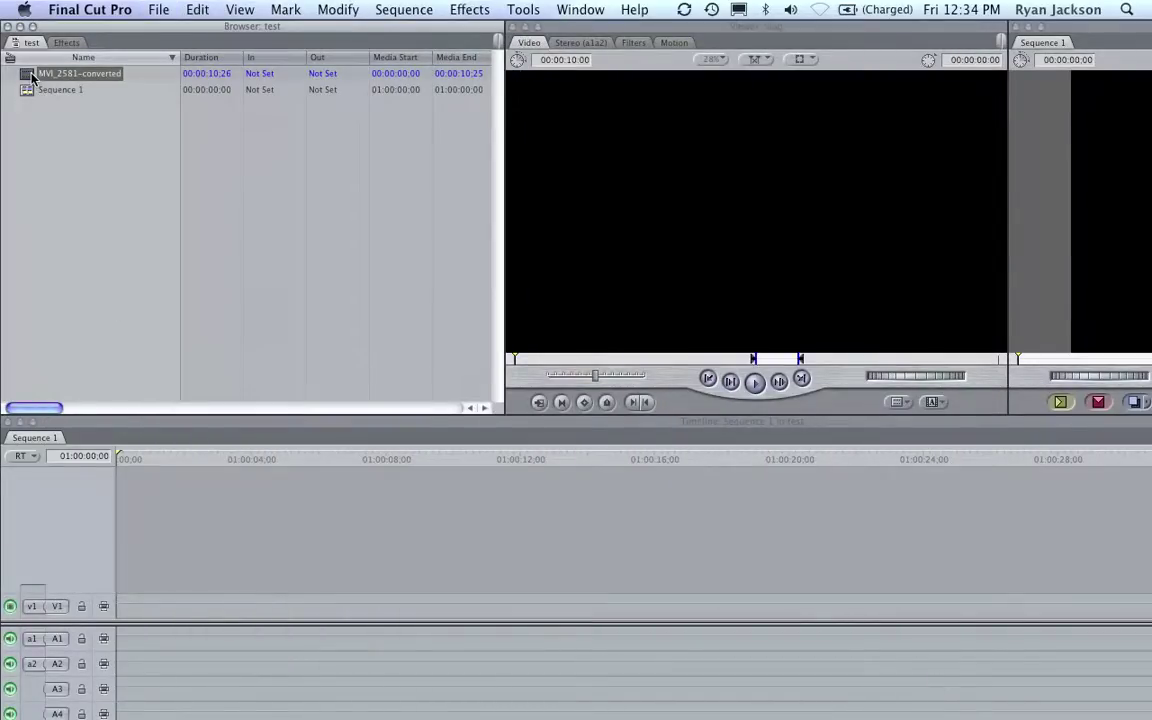
pyautogui.moveTo(535, 363); pyautogui.dragTo(800, 360)
pyautogui.press('i')
pyautogui.press('o')
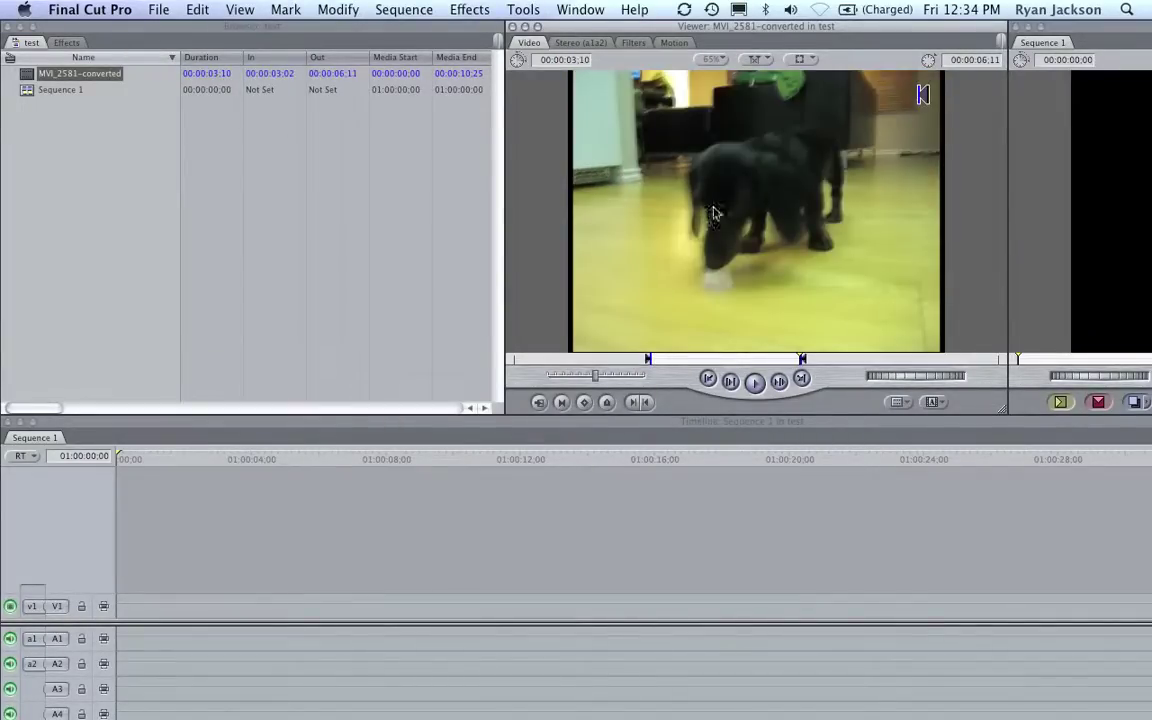
pyautogui.moveTo(760, 210); pyautogui.dragTo(123, 606)
pyautogui.click(843, 360)
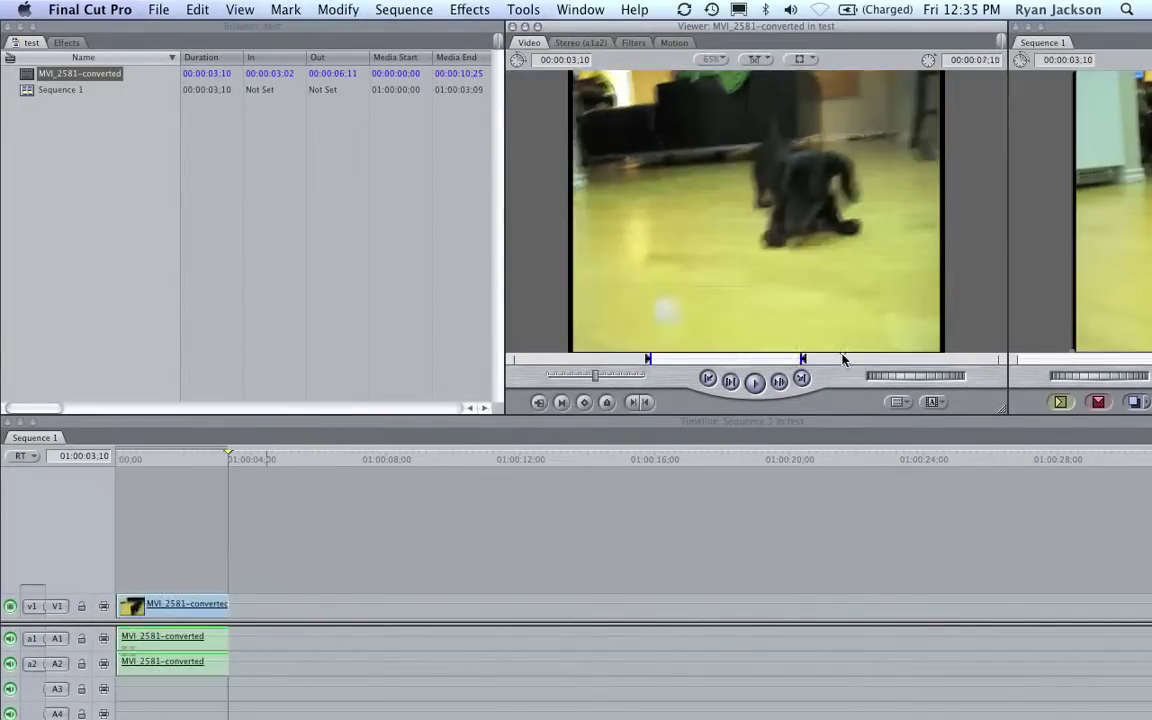
pyautogui.press('i')
pyautogui.click(900, 358)
pyautogui.press('o')
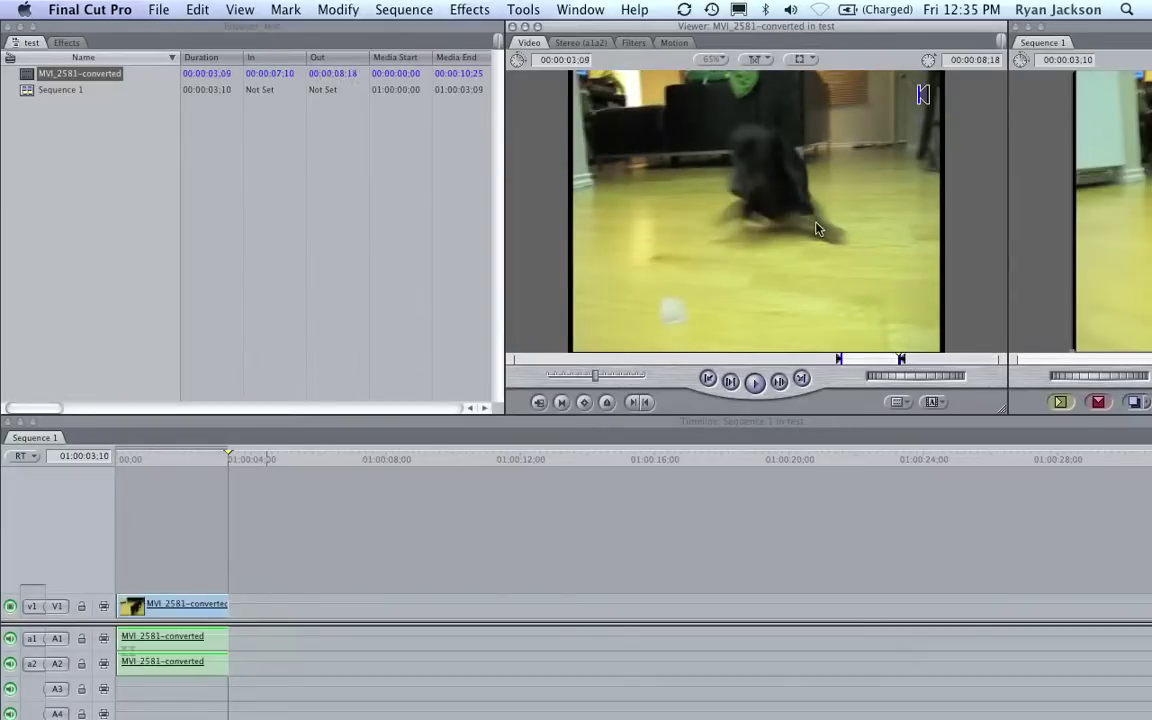
pyautogui.moveTo(850, 250); pyautogui.dragTo(235, 607)
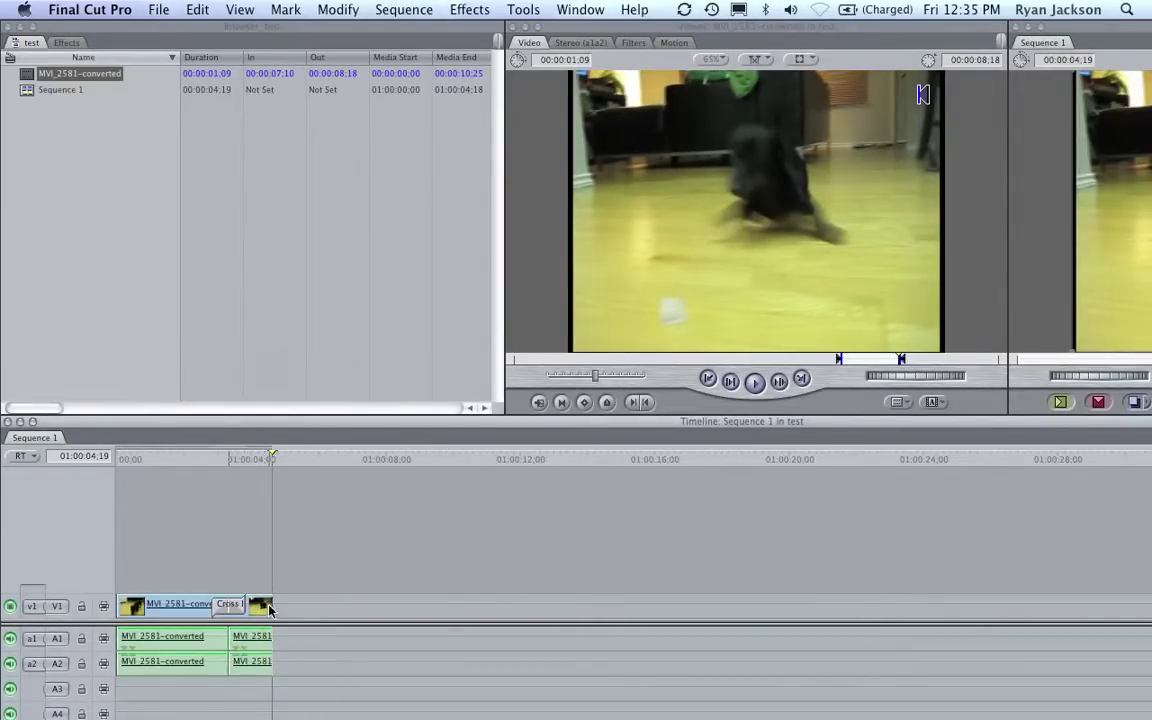
# Add cross dissolves at the sequence's end and start, then play it from the beginning.
pyautogui.click(270, 607)
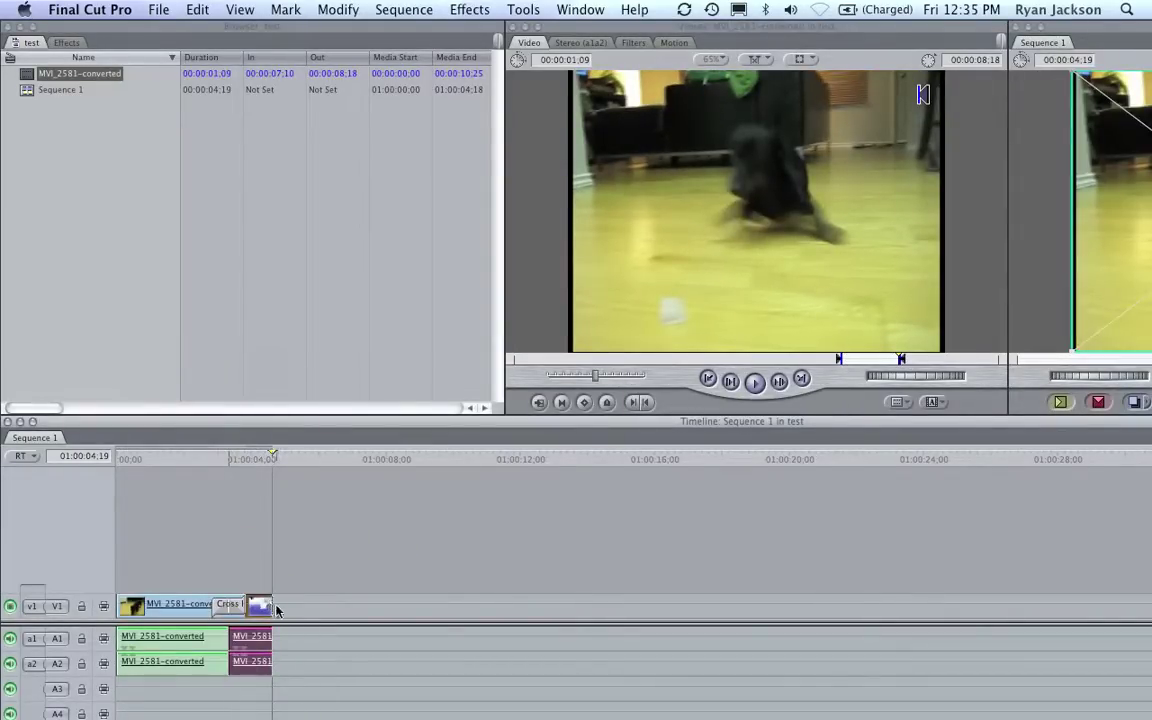
pyautogui.press('super+t')
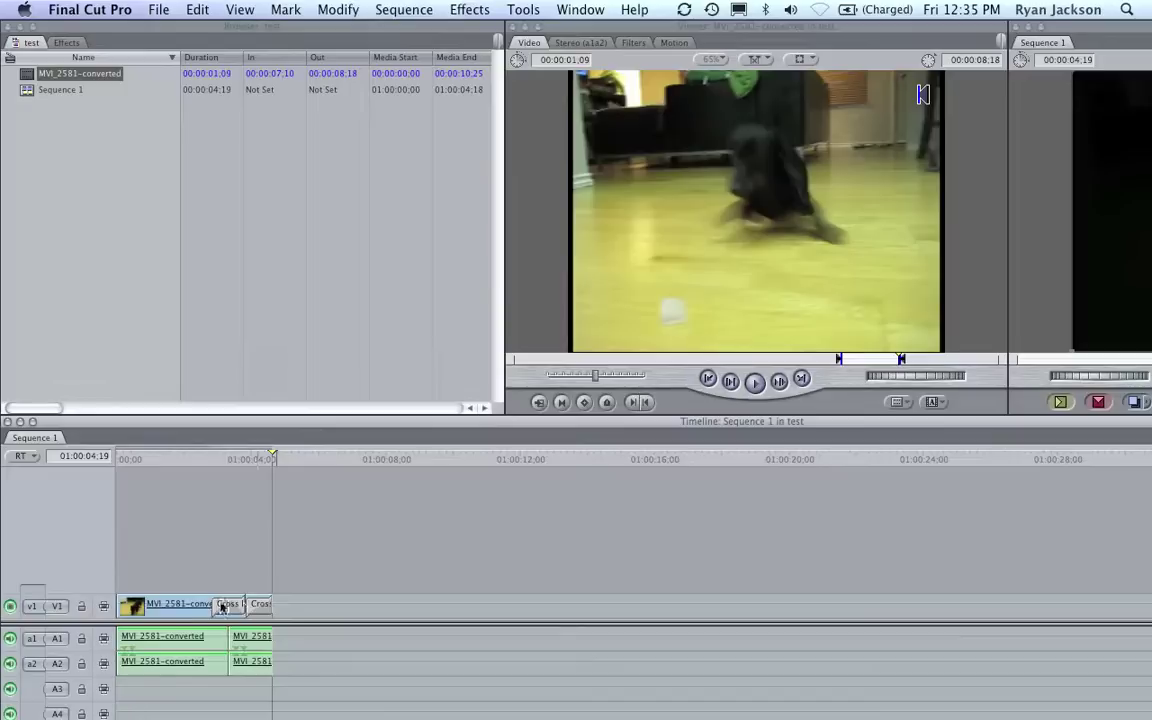
pyautogui.click(118, 606)
pyautogui.press('super+t')
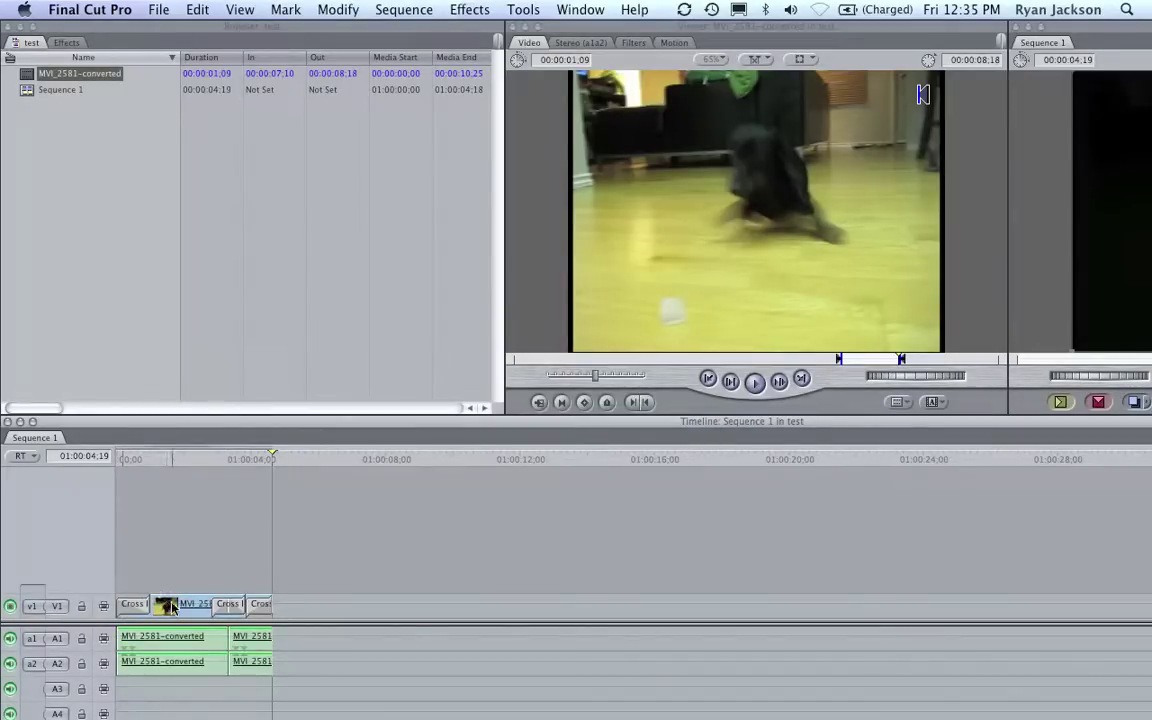
pyautogui.click(128, 463)
pyautogui.press('space')
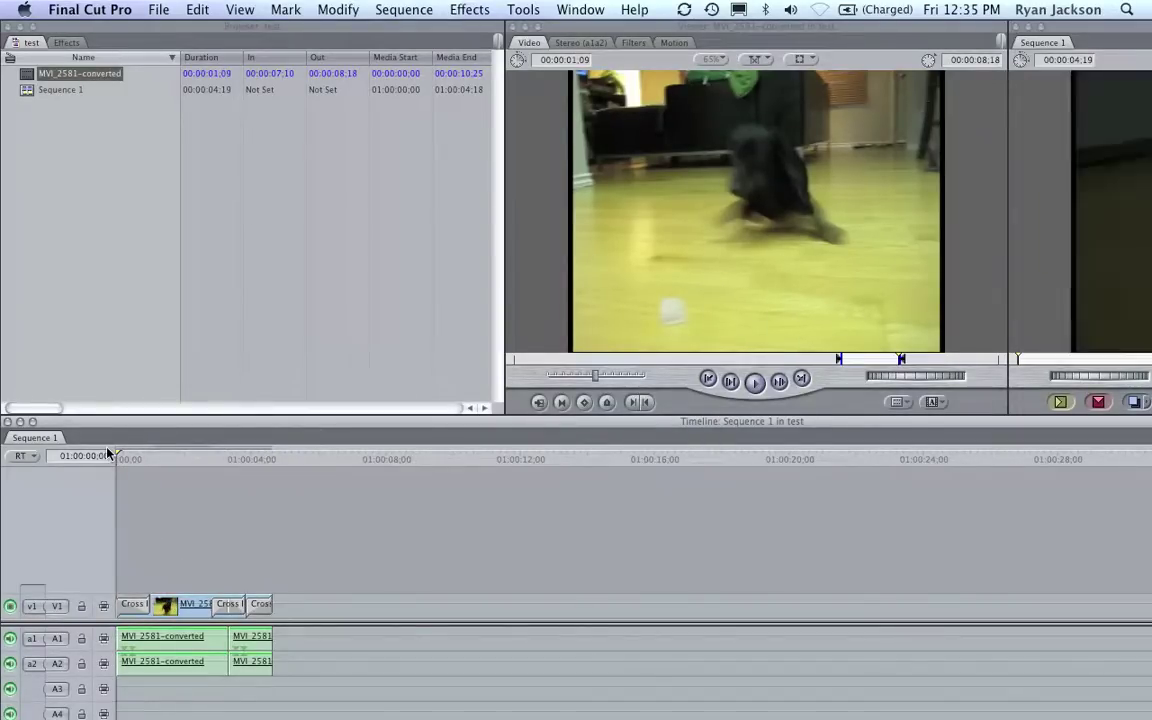